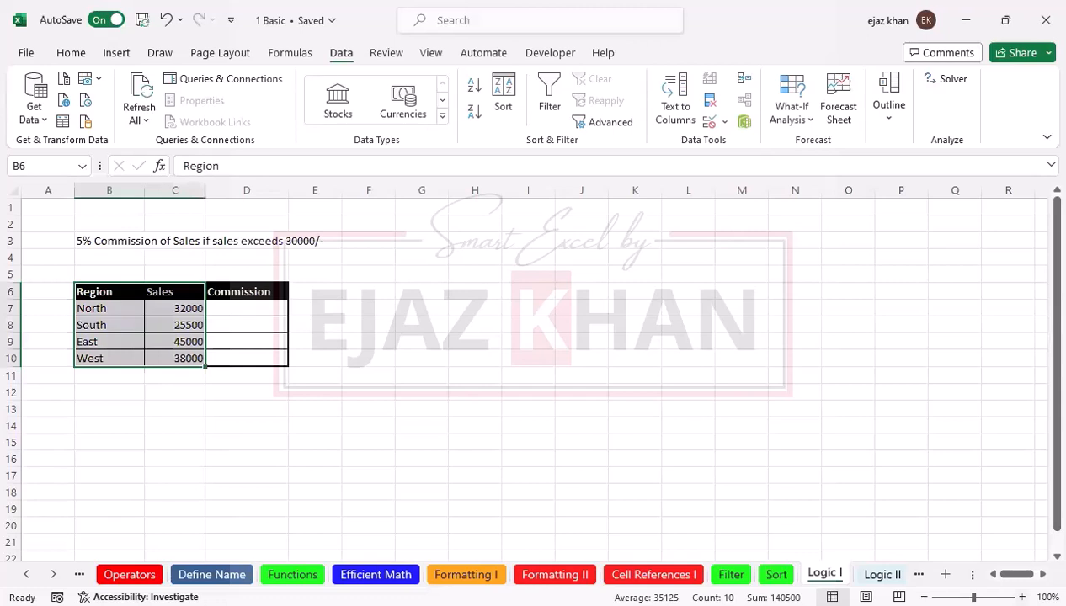
# Start an IF formula in D7 of the Commission column with the logical test C7>30000.
pyautogui.scroll(4, 407, 364)
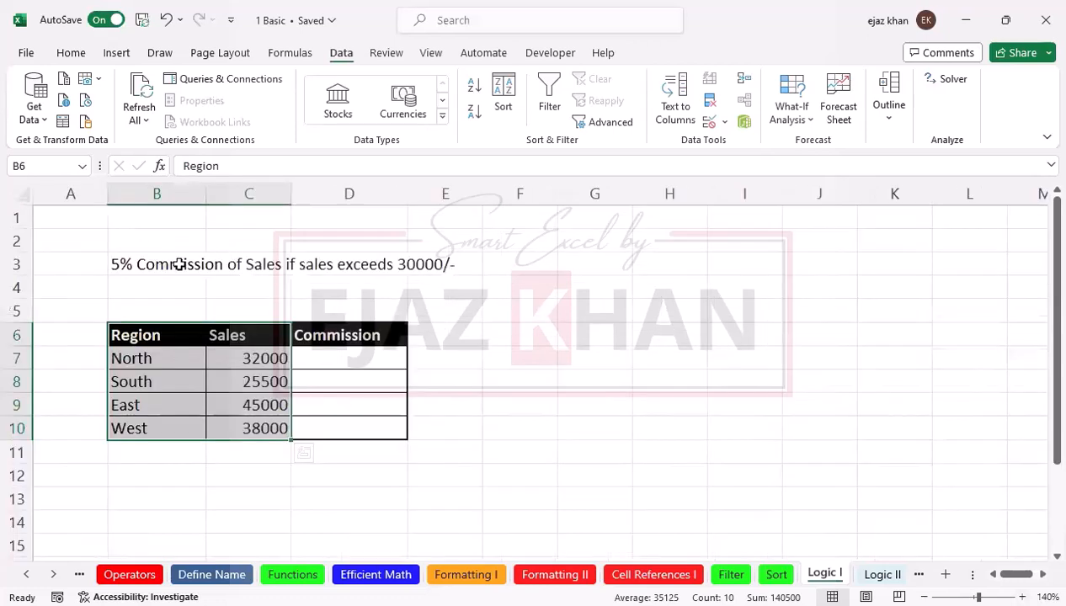
pyautogui.click(102, 264)
pyautogui.click(122, 264)
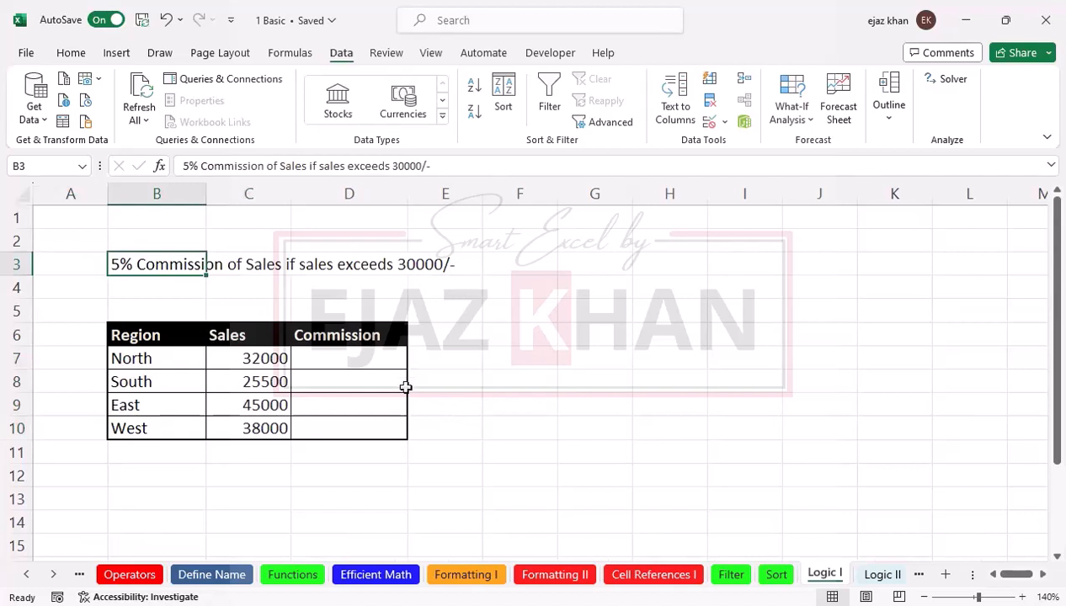
pyautogui.click(334, 358)
pyautogui.write('=')
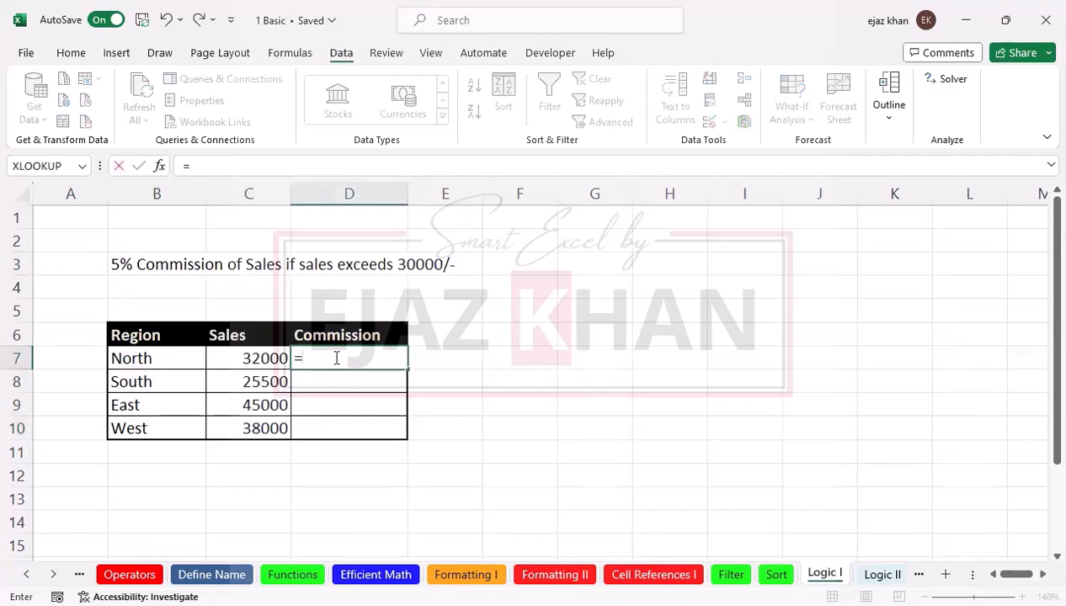
pyautogui.write('if')
pyautogui.press('Tab')
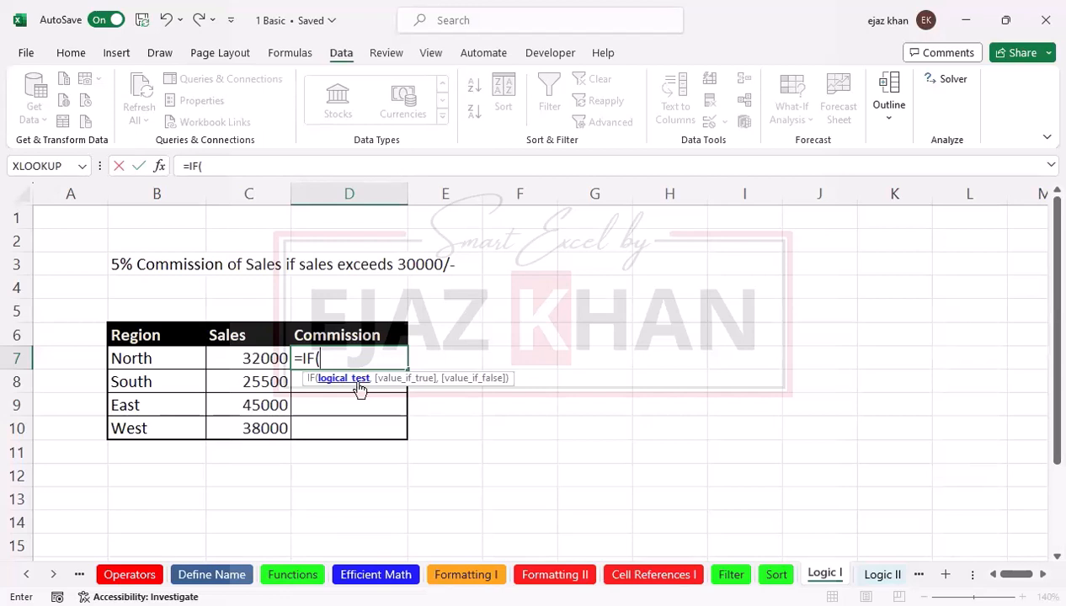
pyautogui.press('Left')
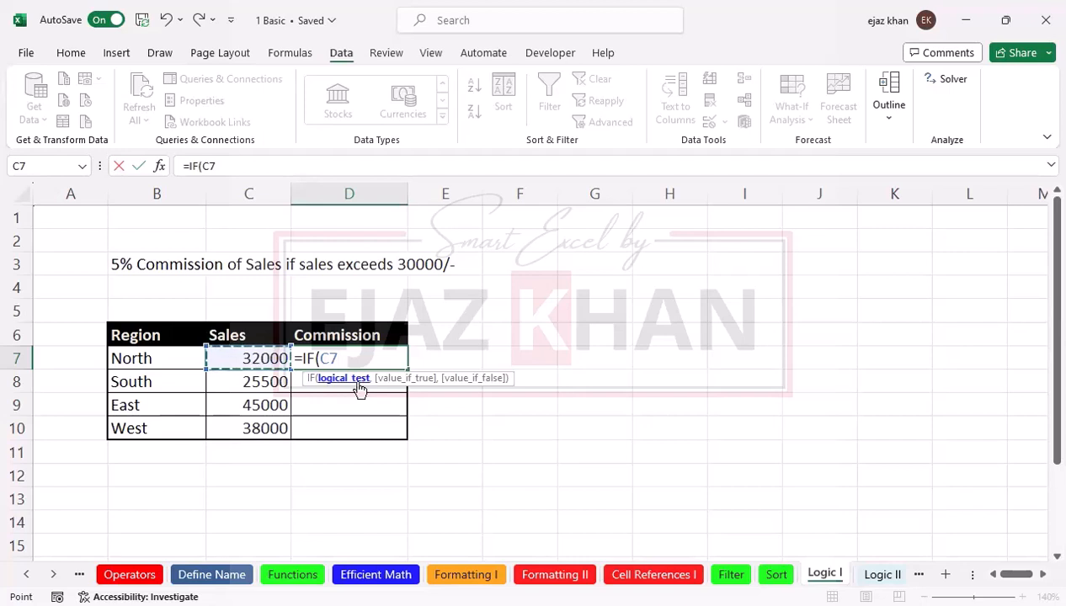
pyautogui.write('>')
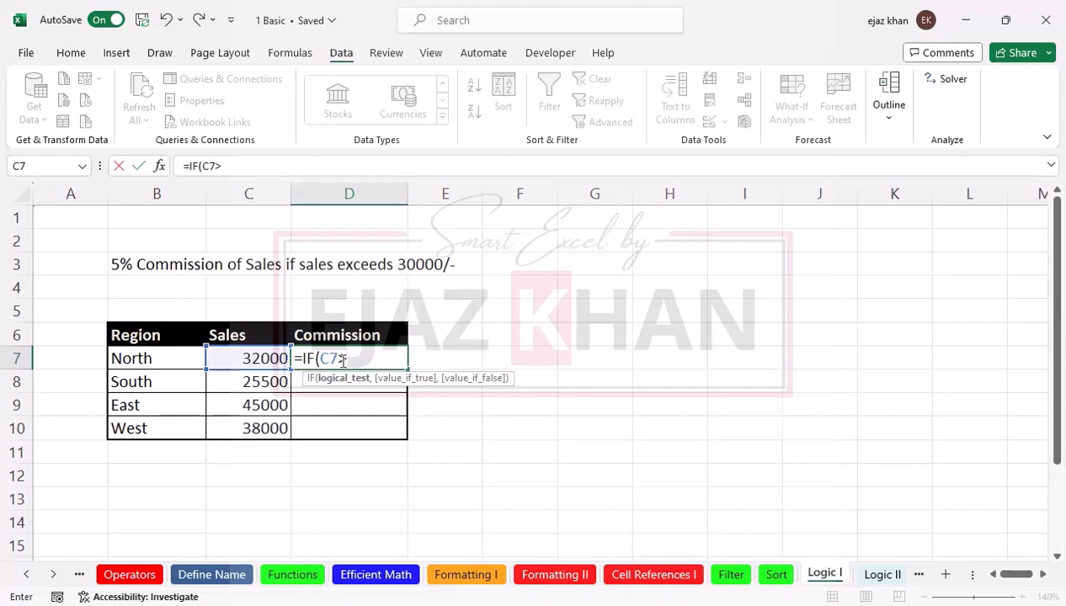
pyautogui.write('30000')
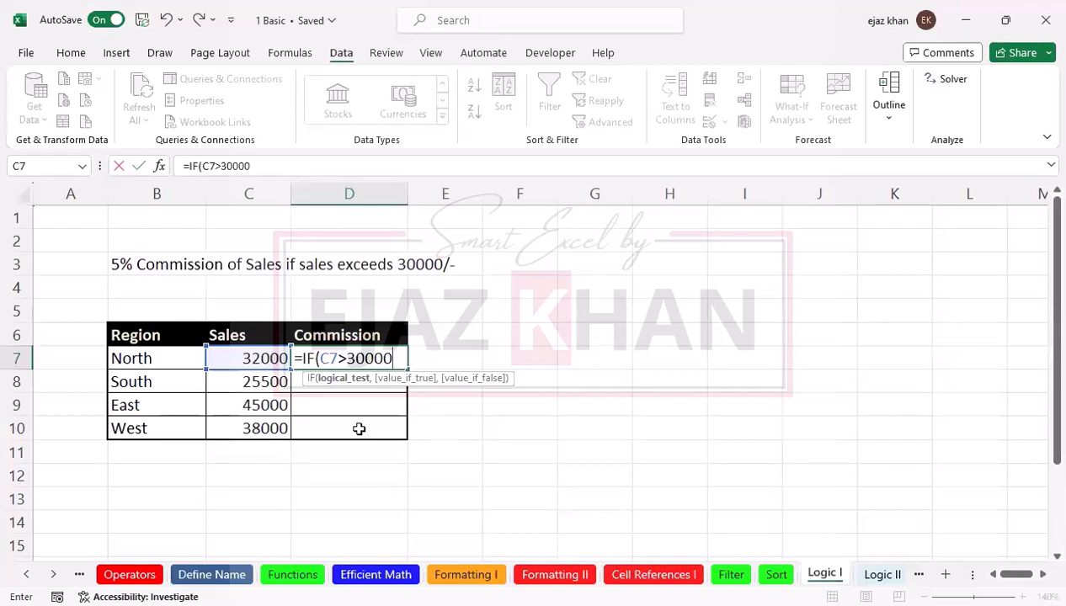
pyautogui.write(',')
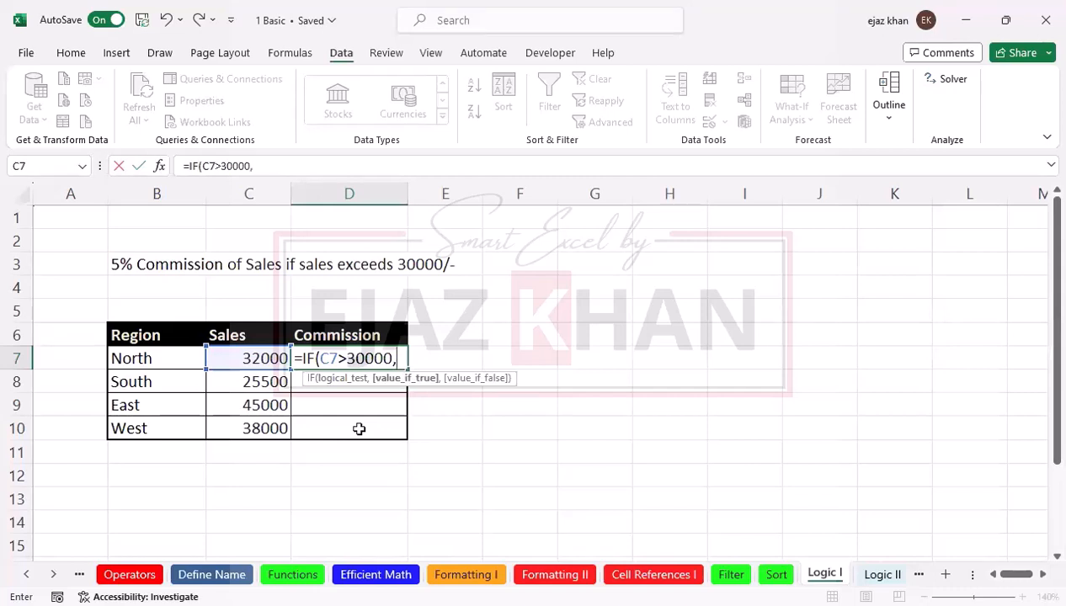
pyautogui.press('BackSpace')
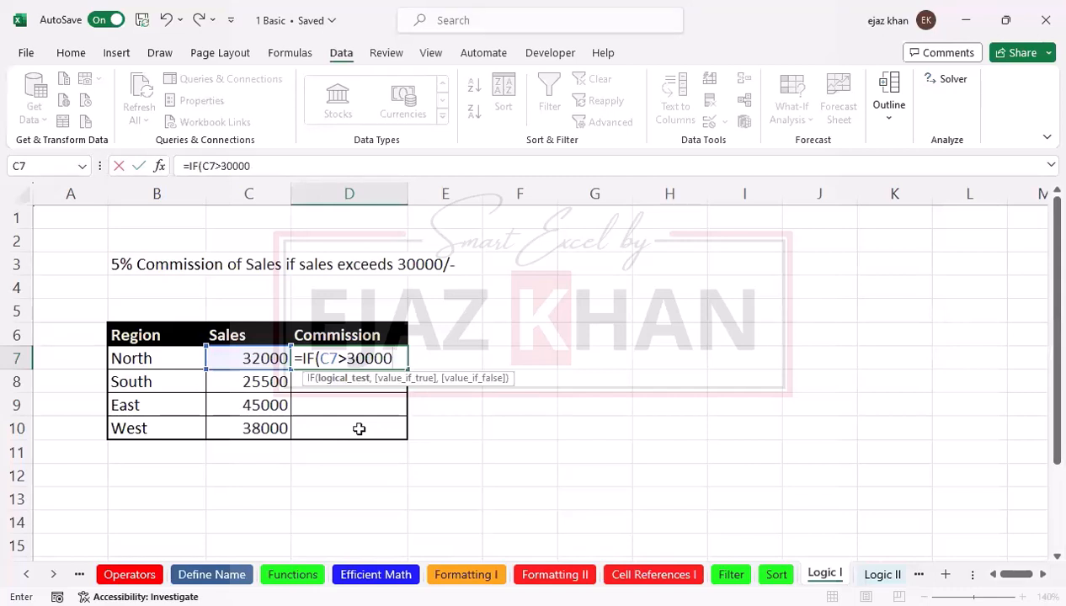
pyautogui.write(',')
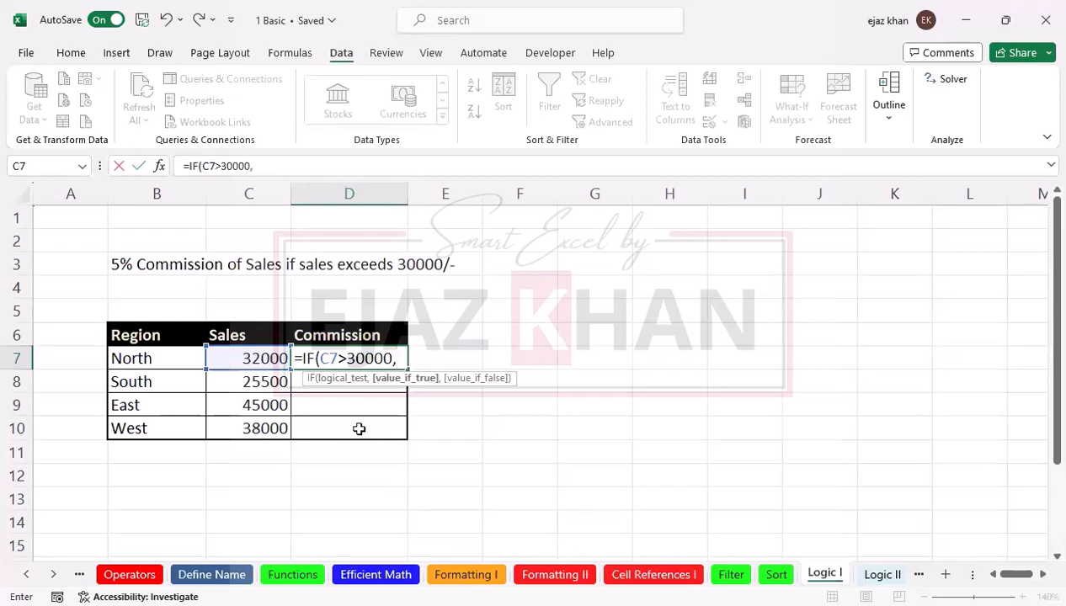
# Complete the D7 formula with 5%*C7 as the true value and "No Commission" as the false value.
pyautogui.write('5%*')
pyautogui.click(263, 360)
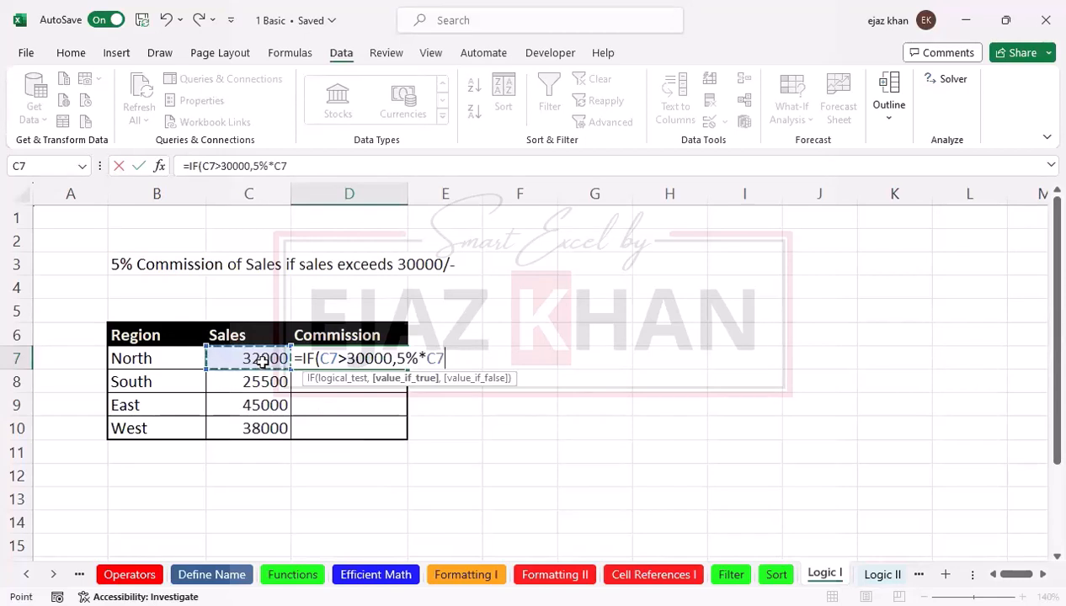
pyautogui.write(',')
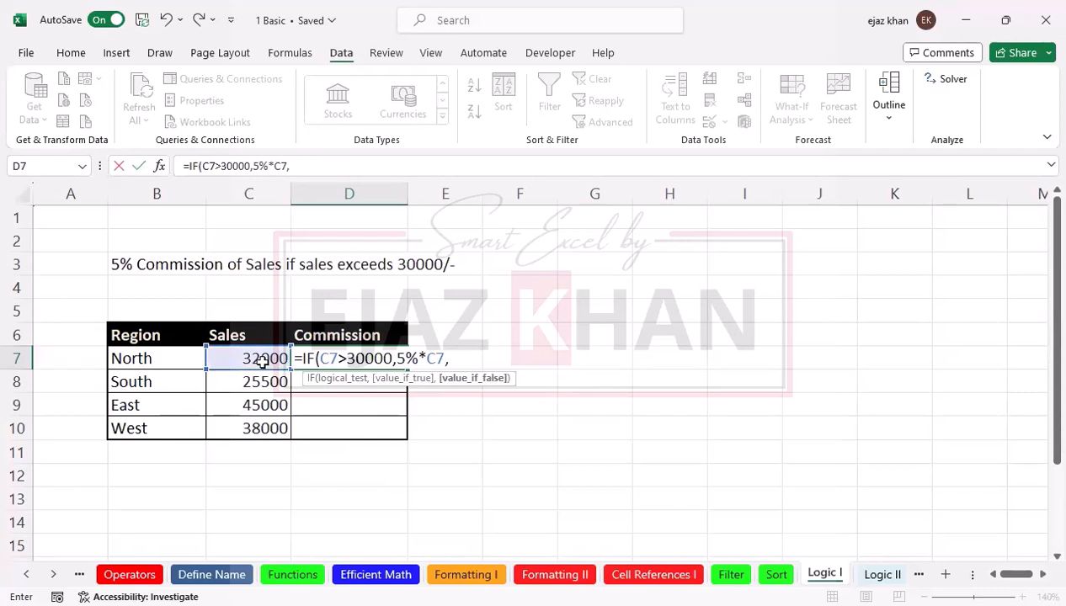
pyautogui.write('"No Commission')
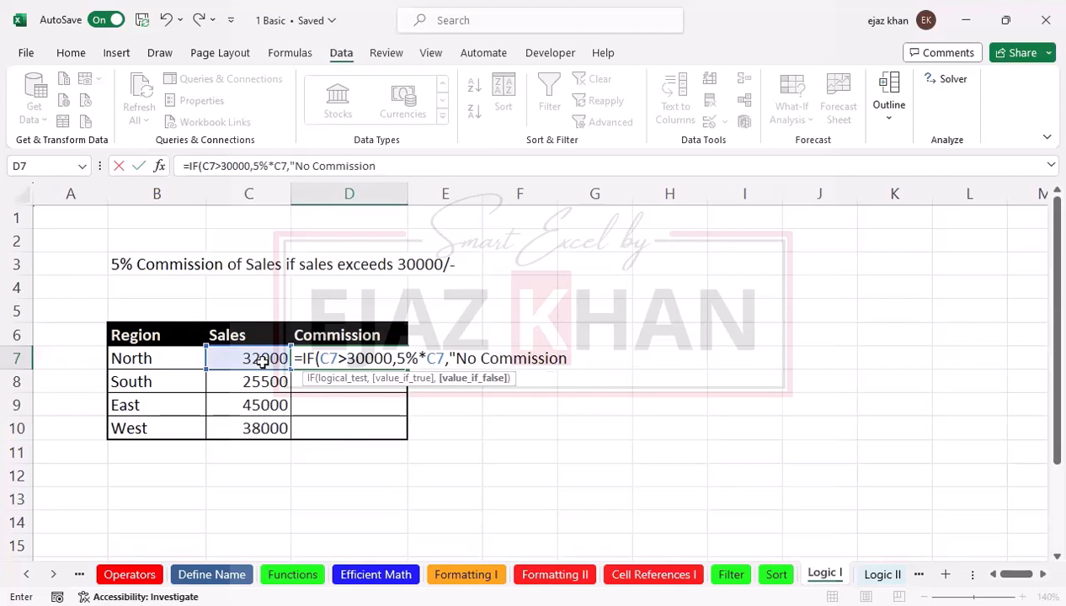
pyautogui.write('")')
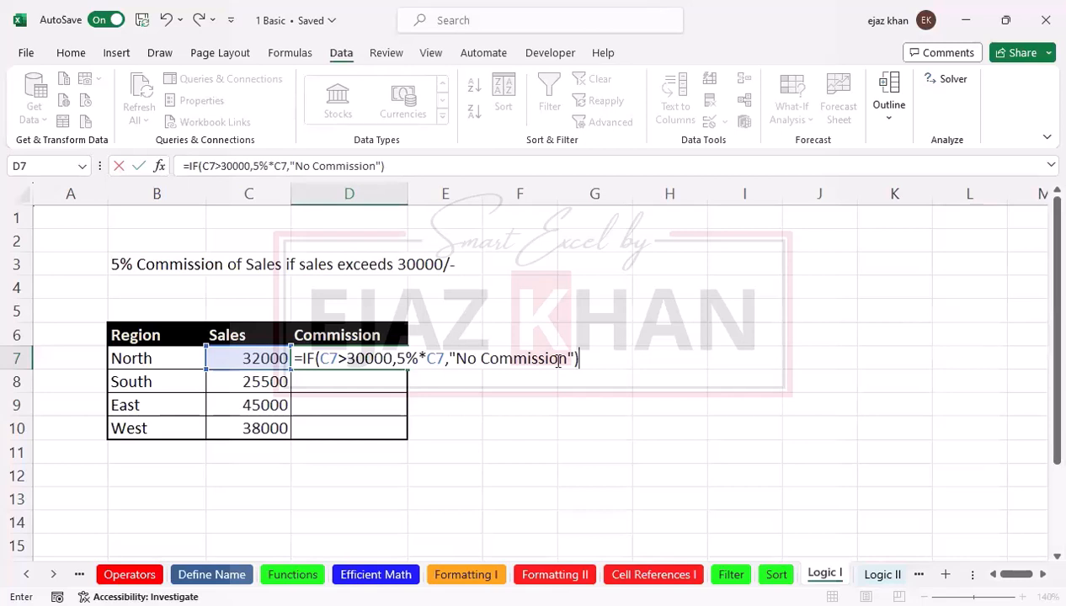
pyautogui.hotkey('ctrl', 'Return')
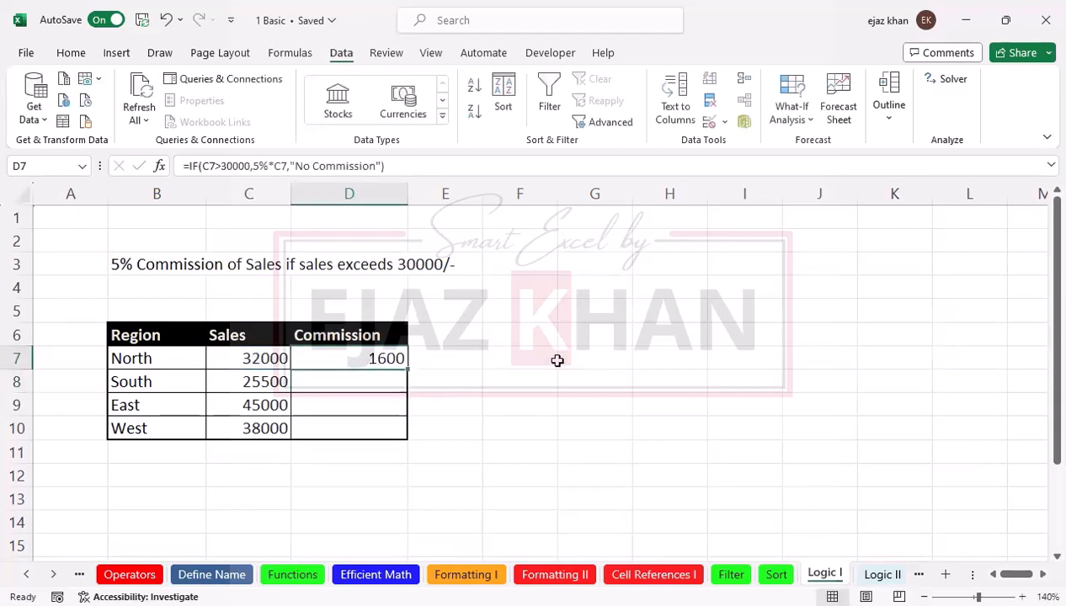
# Fill the commission formula from D7 down to D10 and open the Logic II sheet.
pyautogui.moveTo(408, 371); pyautogui.dragTo(405, 383)
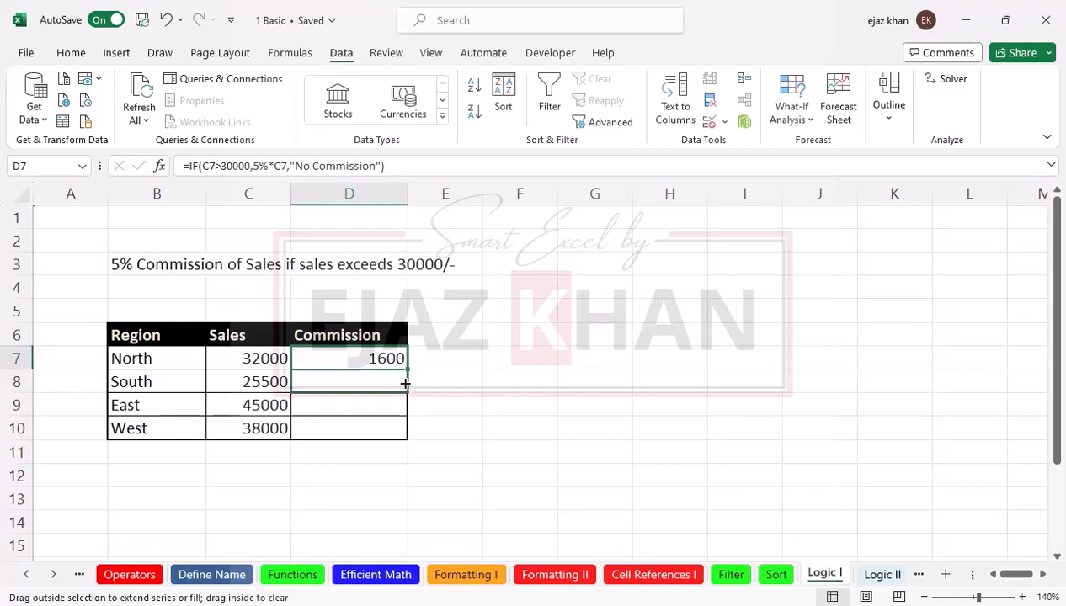
pyautogui.moveTo(405, 383); pyautogui.dragTo(408, 431)
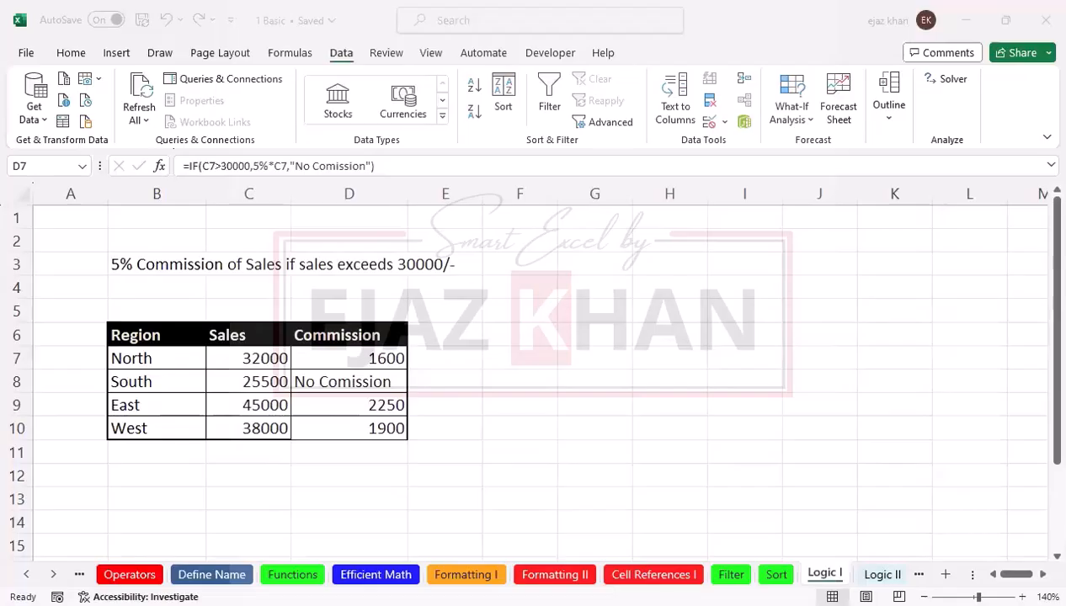
pyautogui.click(880, 575)
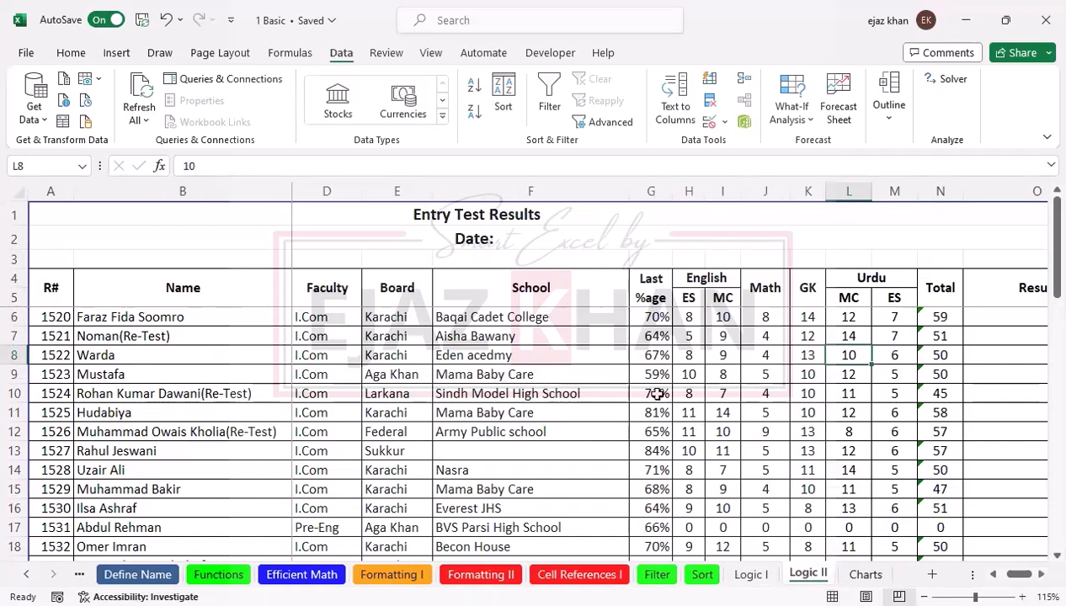
pyautogui.click(189, 232)
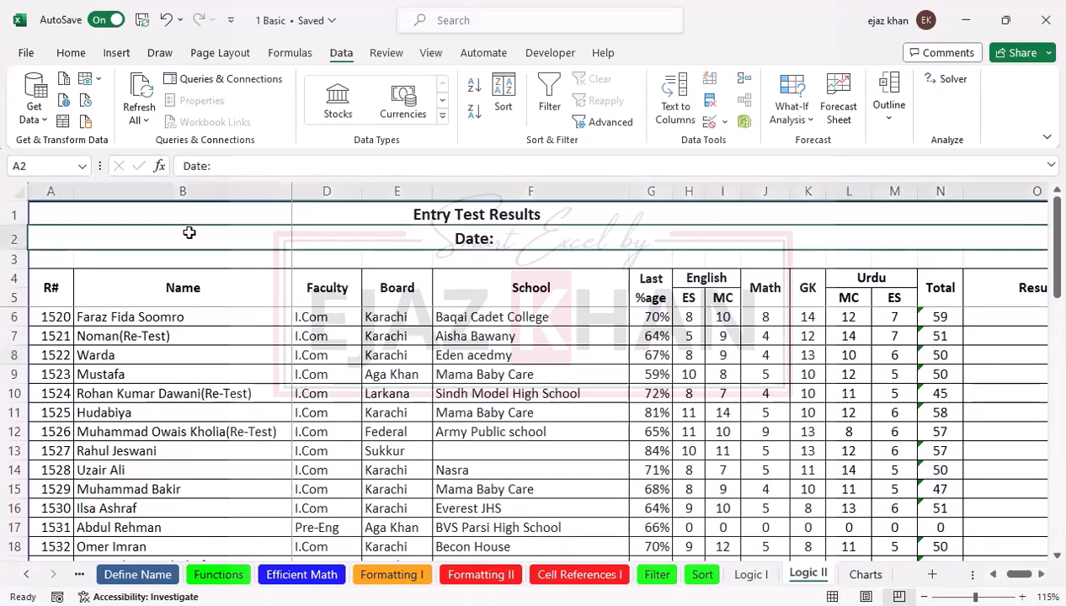
pyautogui.write('Nestedif')
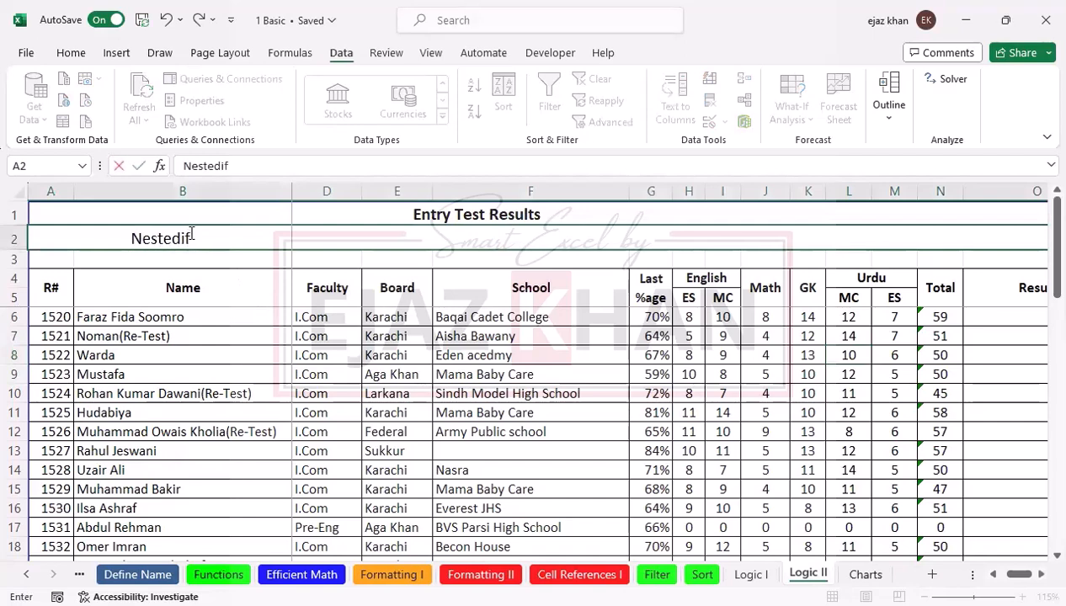
pyautogui.press('Return')
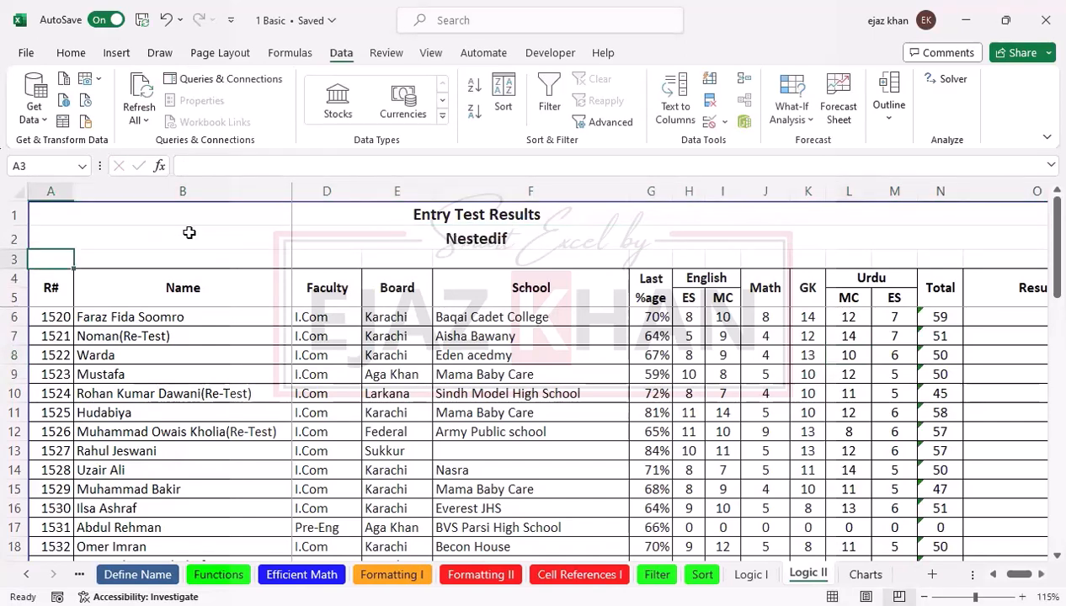
pyautogui.hotkey('ctrl', 'z')
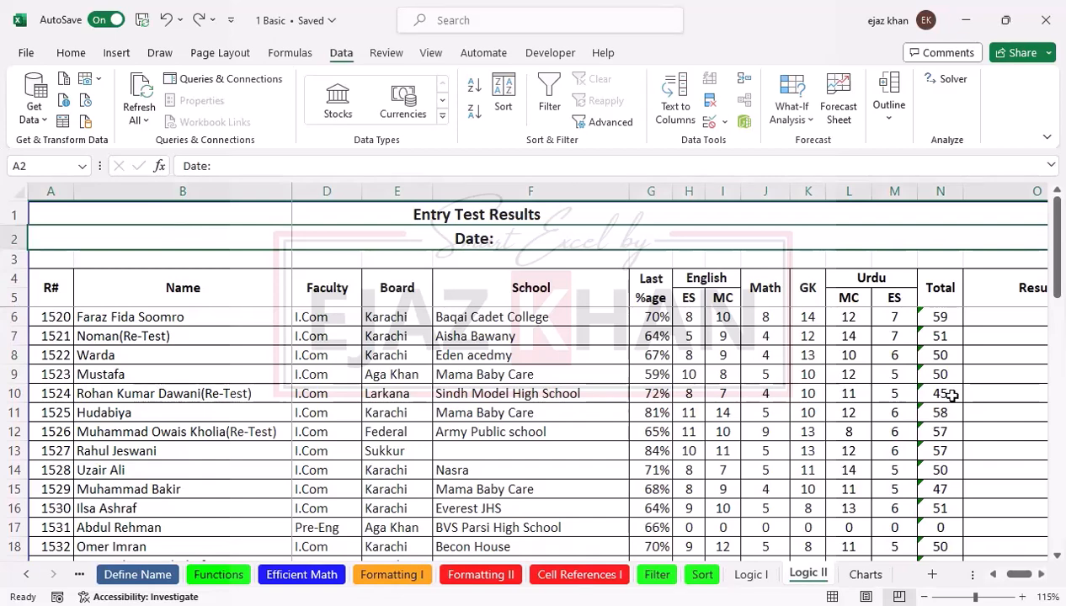
# Start an IF formula in O6 of the Result column that tests N6>=90% and returns "A" when true.
pyautogui.click(977, 313)
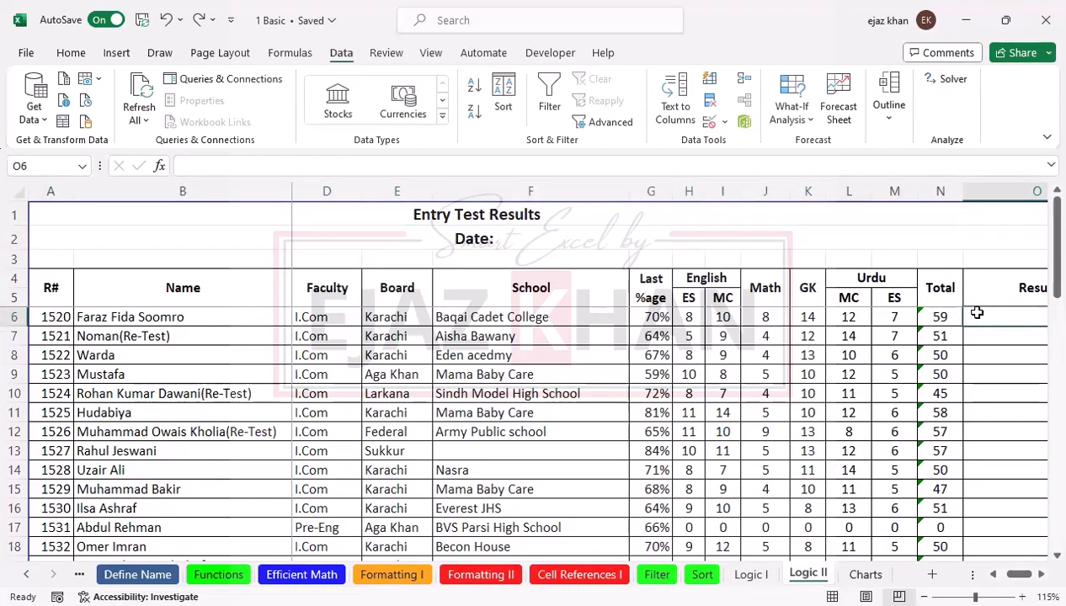
pyautogui.press('Left')
pyautogui.press('Right')
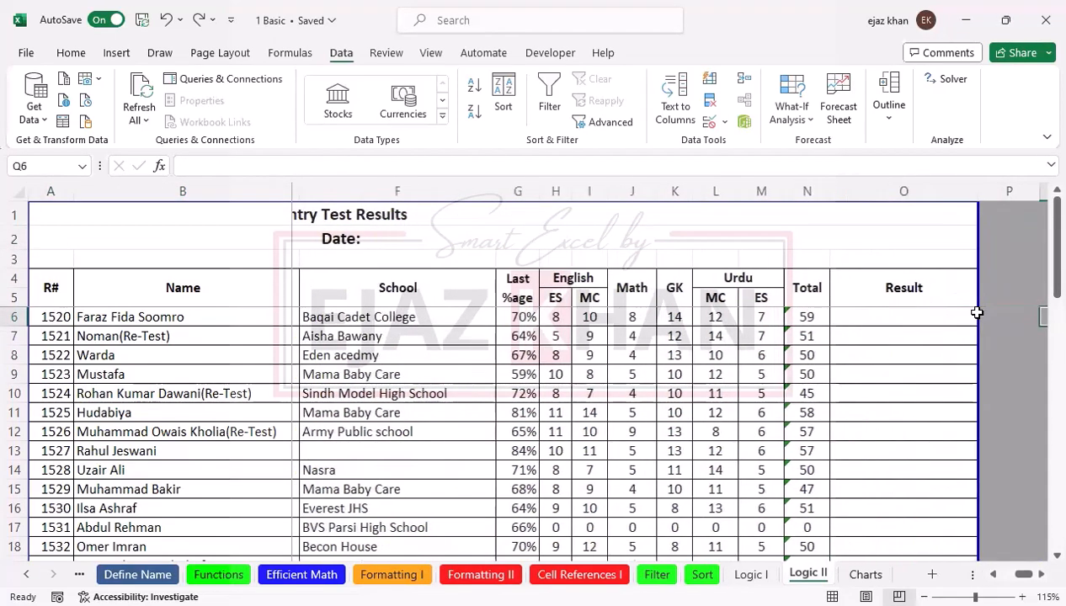
pyautogui.press('Left')
pyautogui.press('Right')
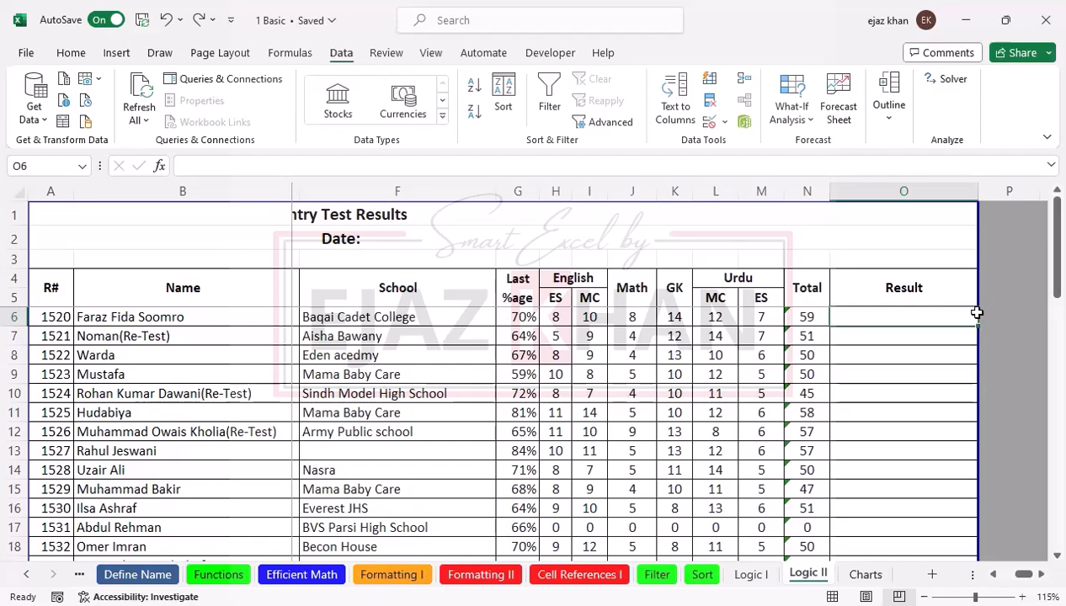
pyautogui.scroll(7, 977, 313)
pyautogui.write('=IF(')
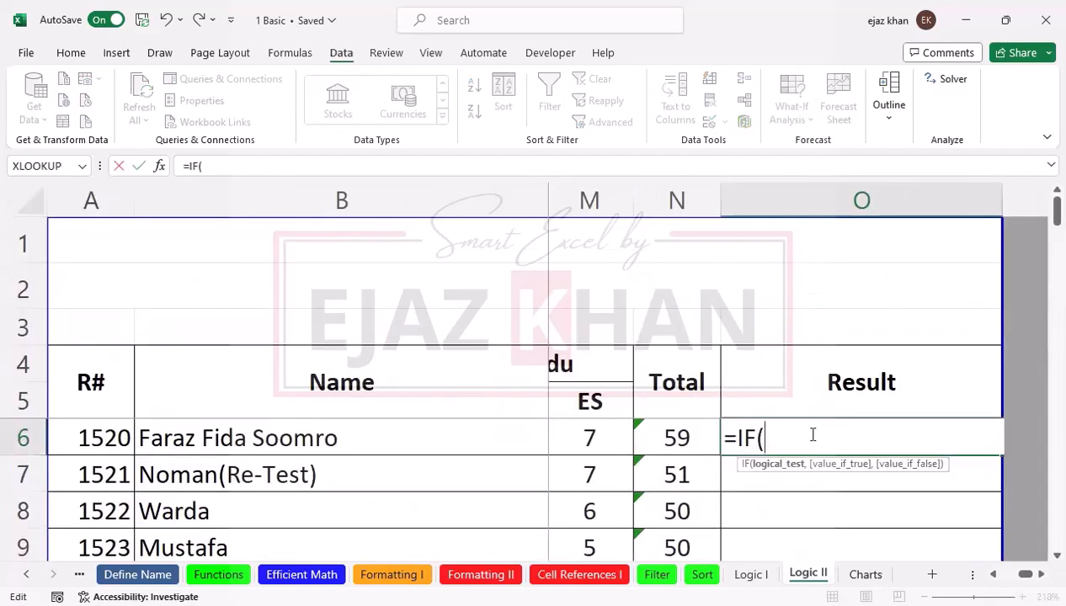
pyautogui.click(694, 437)
pyautogui.write('>=')
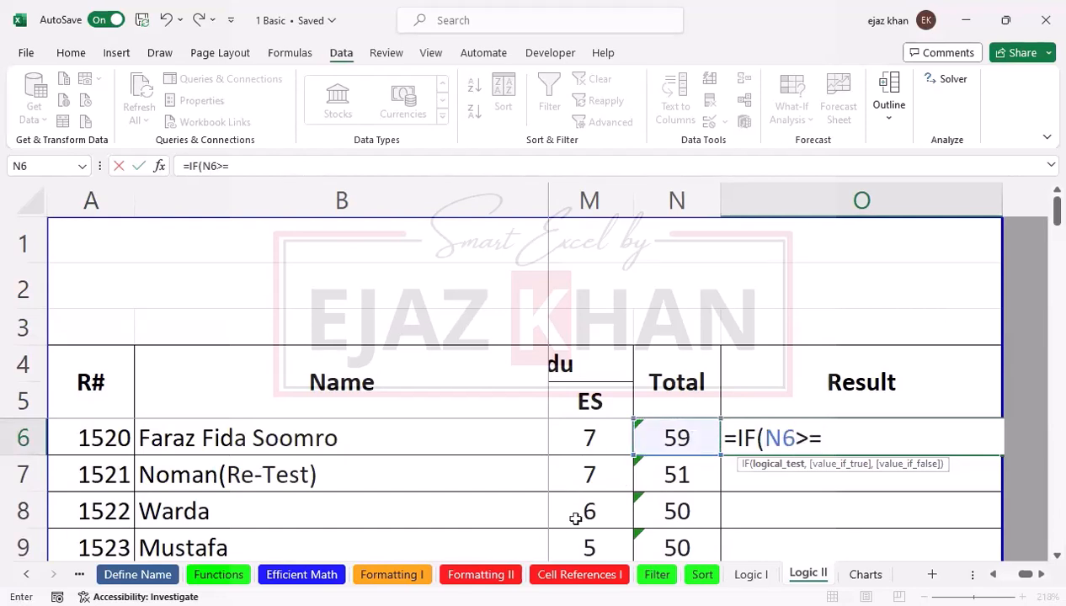
pyautogui.write('90')
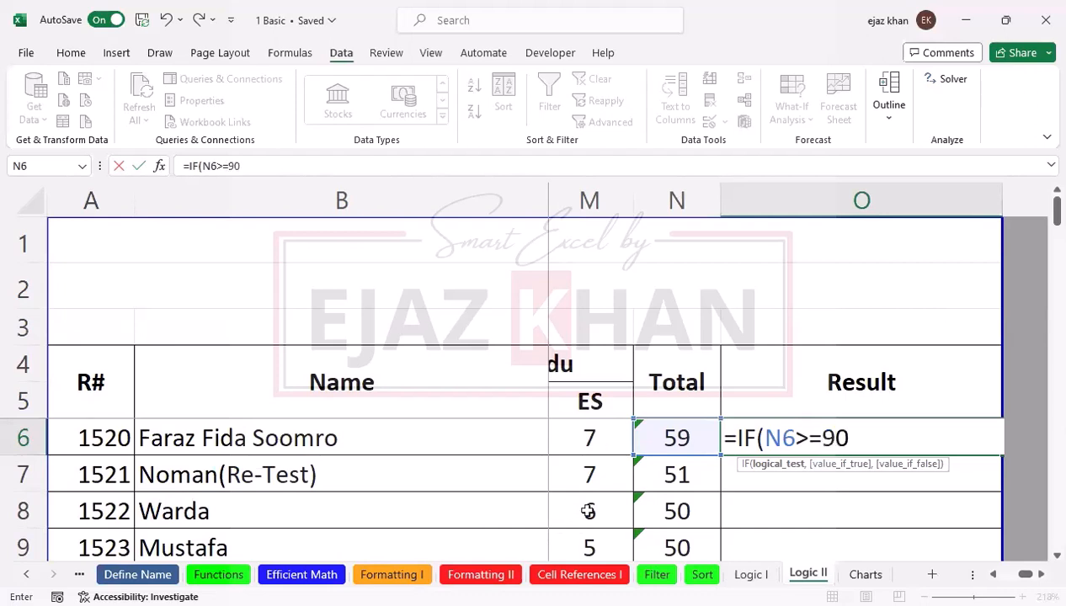
pyautogui.write('%,')
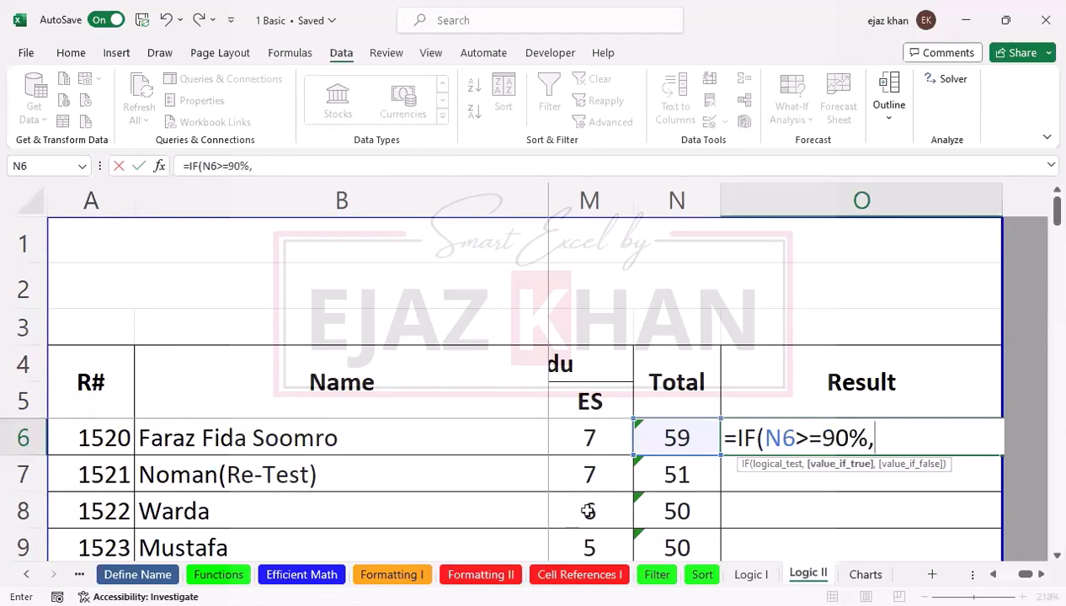
pyautogui.write('"A",')
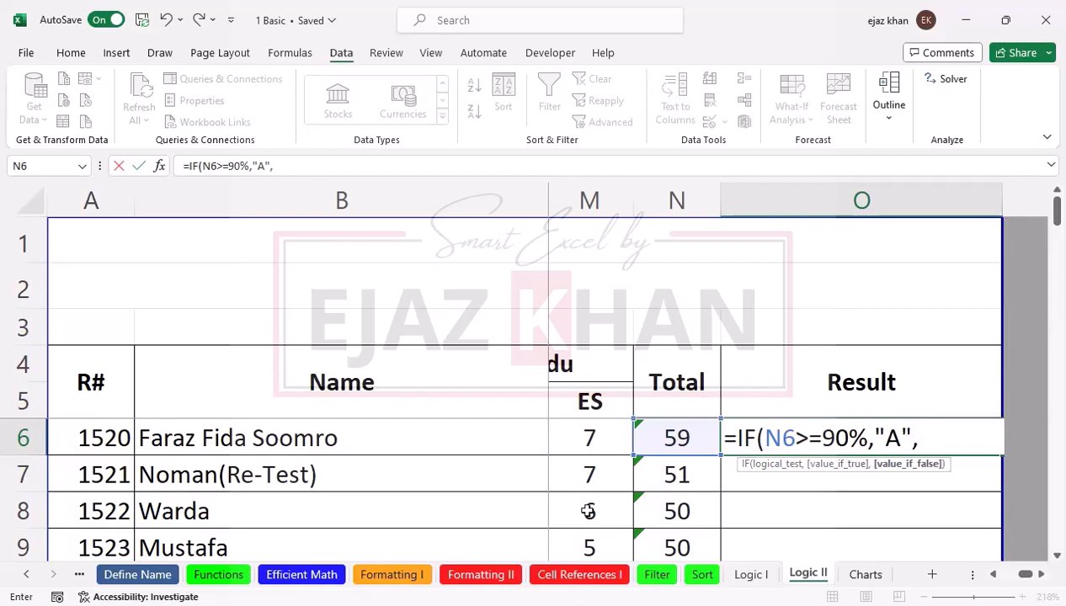
# Nest a second IF as the false value in the O6 formula, testing N6>=70% and returning "B" when true.
pyautogui.press('BackSpace')
pyautogui.write('IF(')
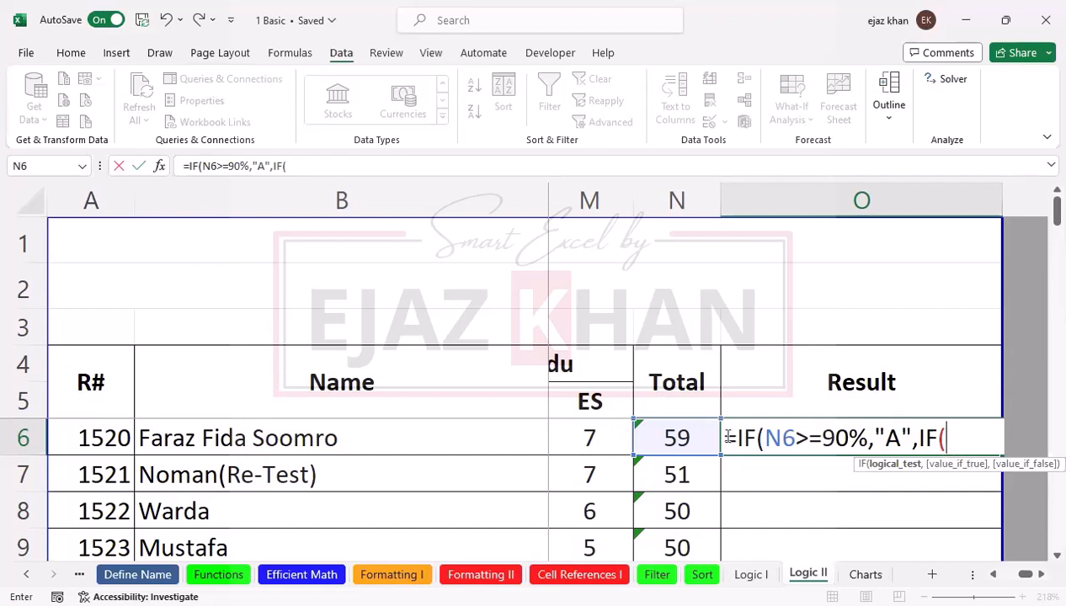
pyautogui.click(683, 437)
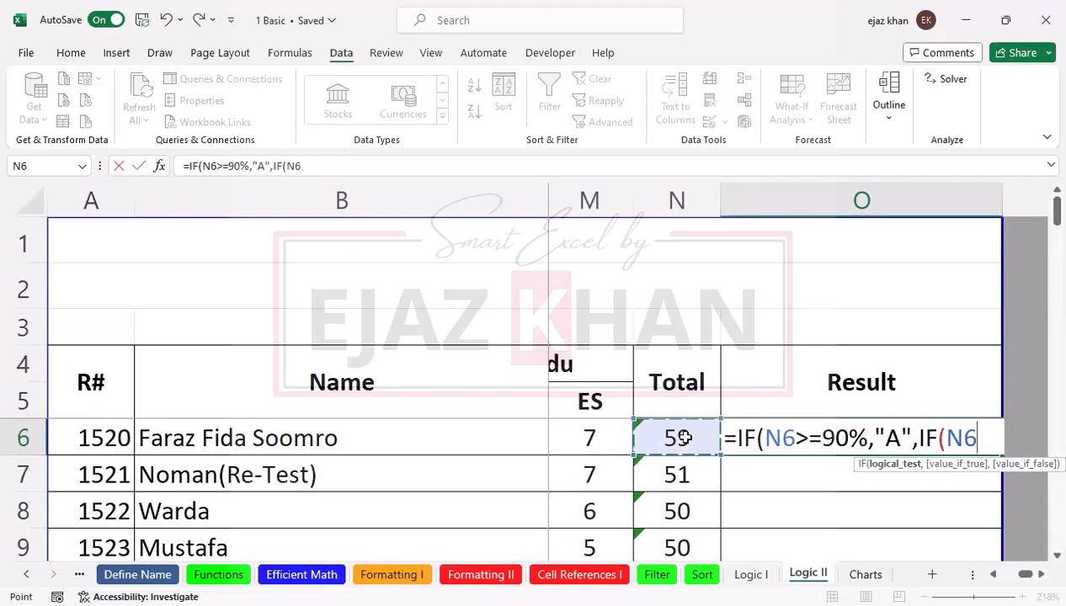
pyautogui.write('>7')
pyautogui.write('0')
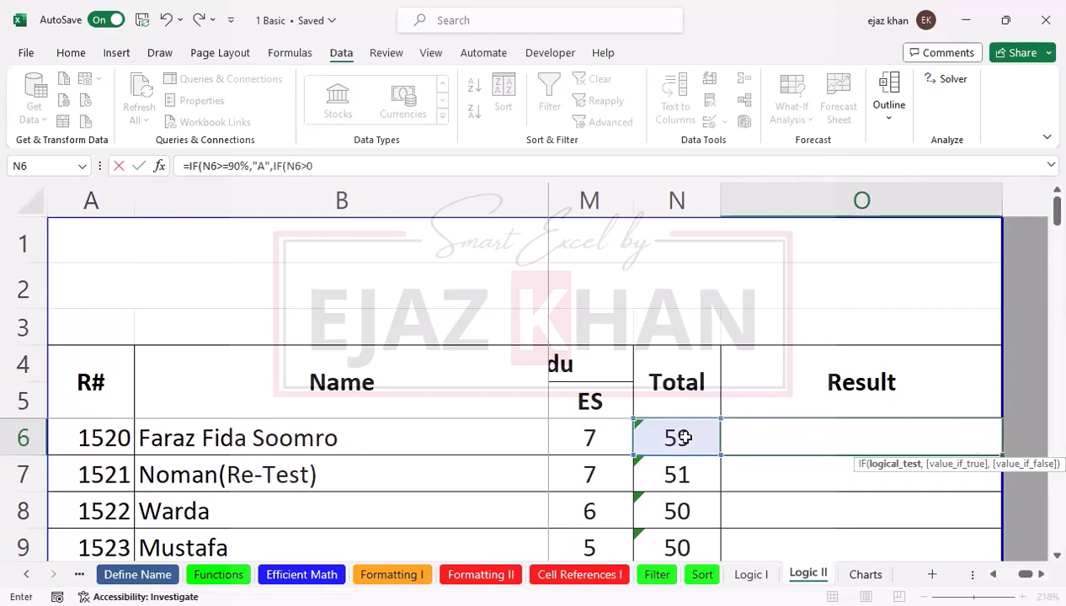
pyautogui.write('%')
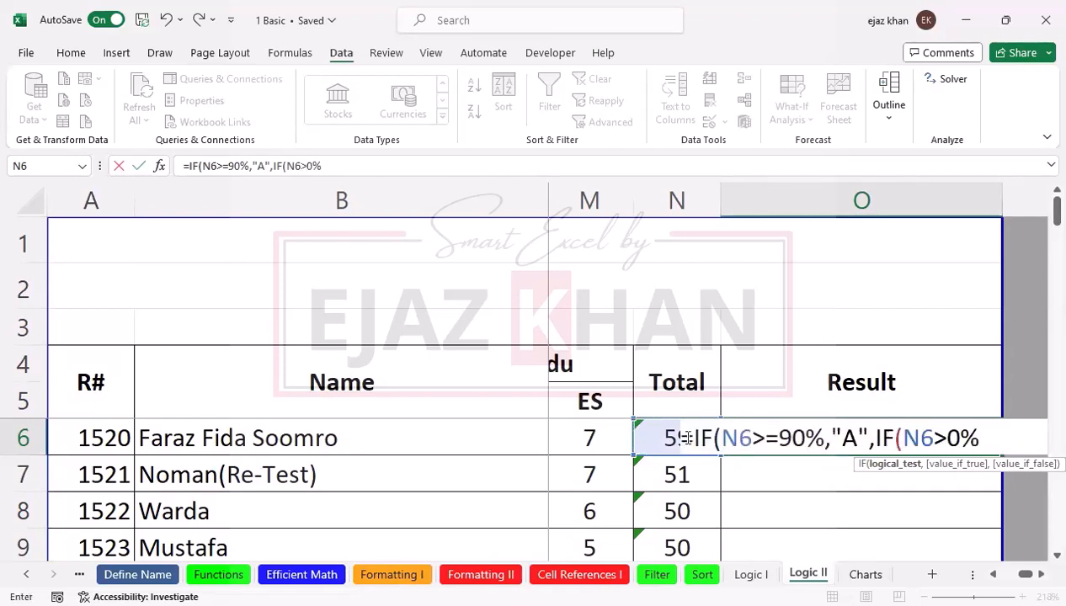
pyautogui.press('BackSpace')
pyautogui.press('BackSpace')
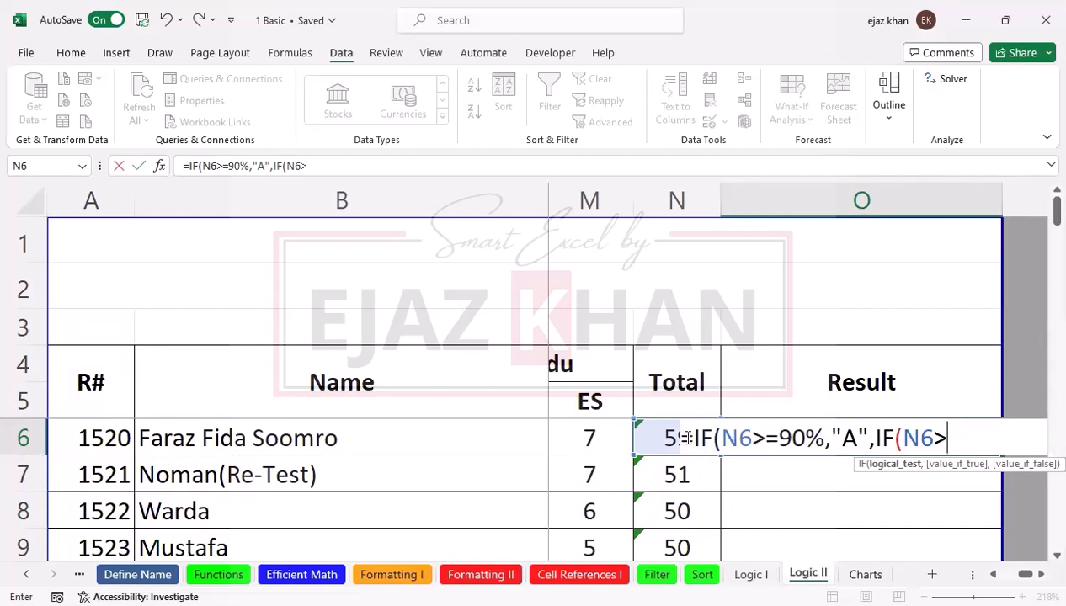
pyautogui.write('70%,"')
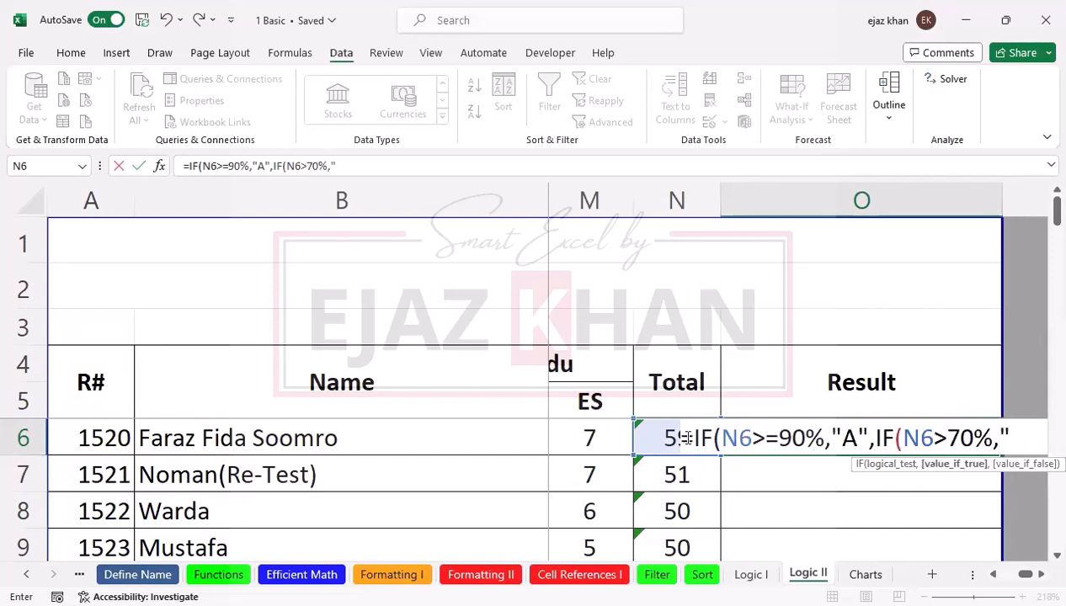
pyautogui.write('B",')
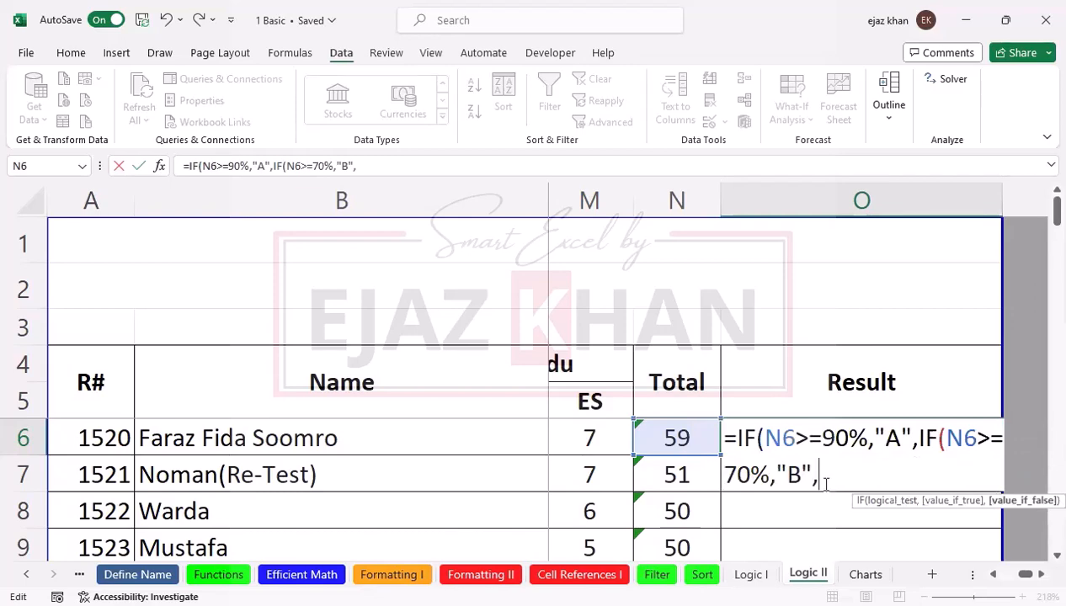
# Nest a third IF in the O6 formula that tests N6>49% and returns "C" when true.
pyautogui.write('if')
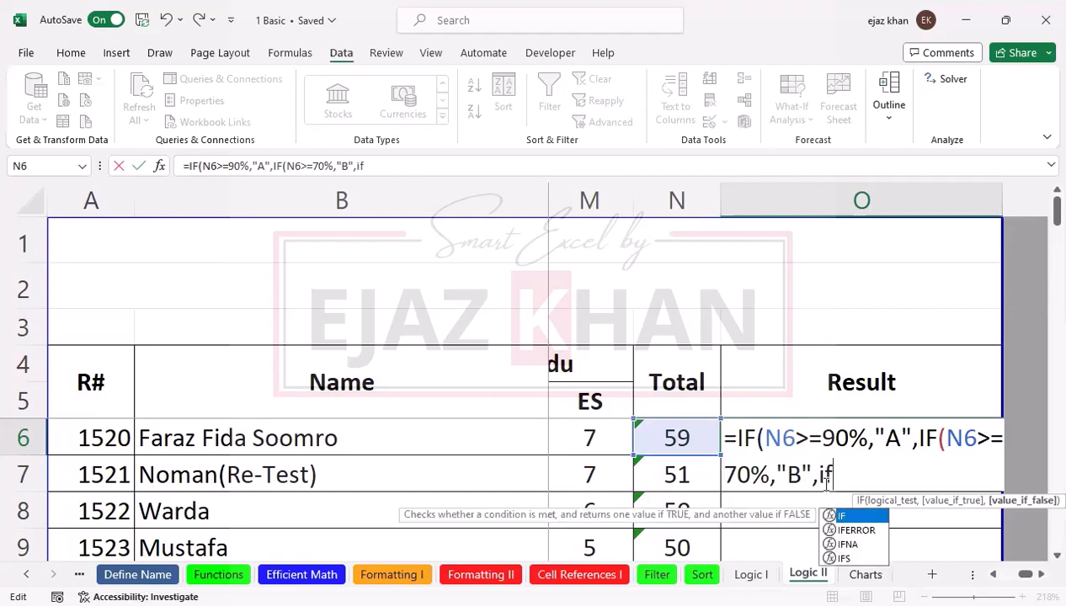
pyautogui.press('Tab')
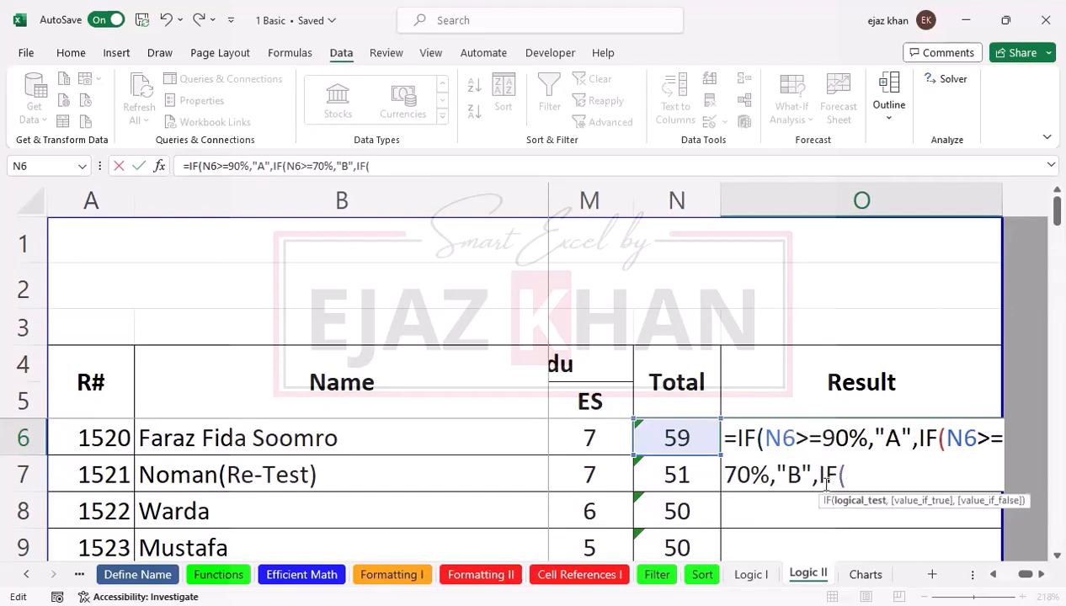
pyautogui.click(683, 438)
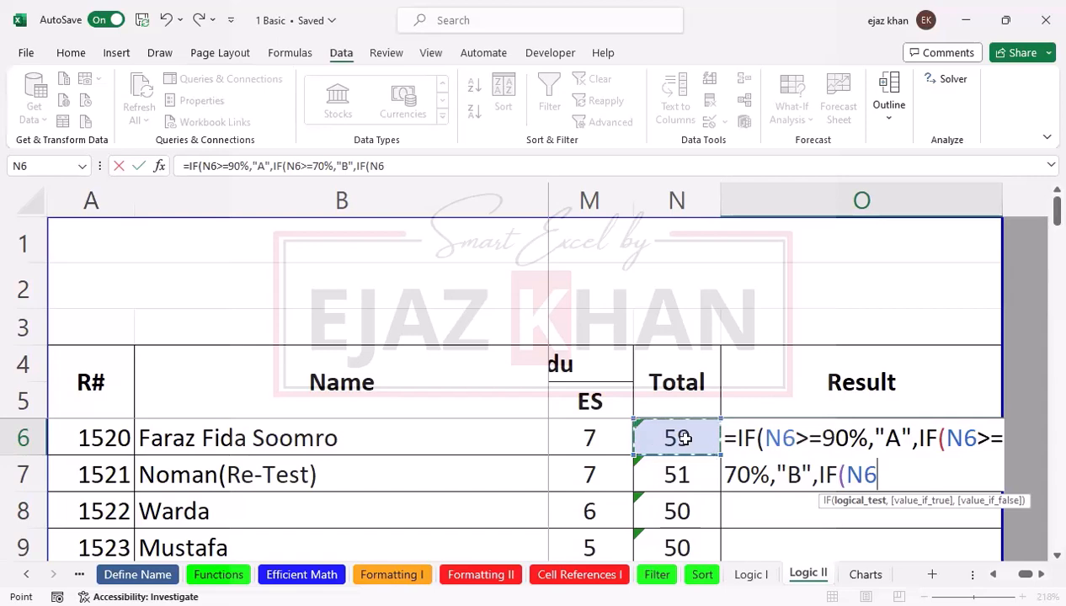
pyautogui.write('>49')
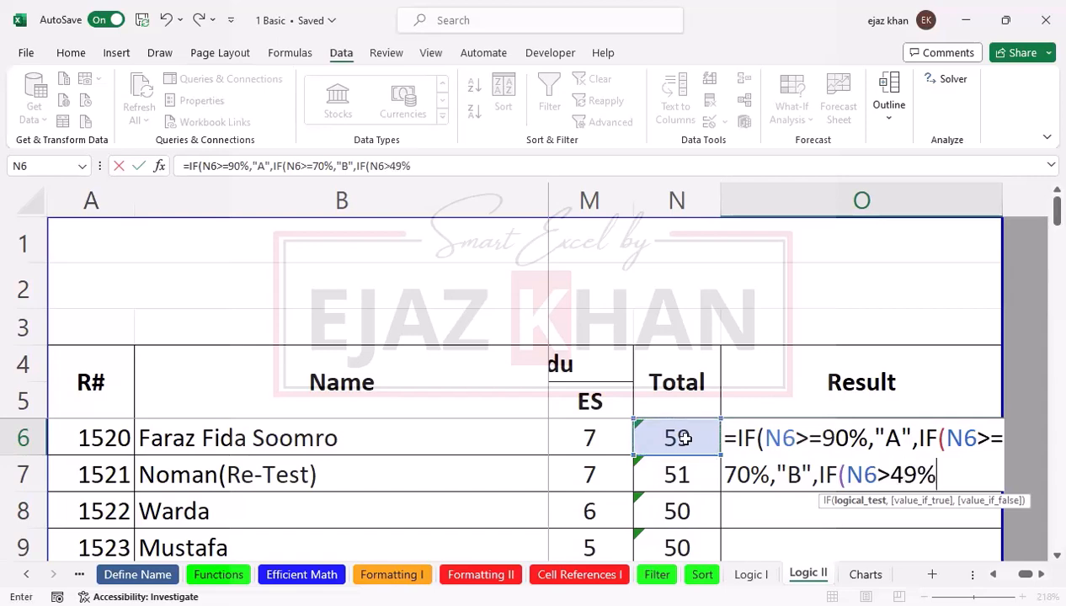
pyautogui.write('%')
pyautogui.write(',')
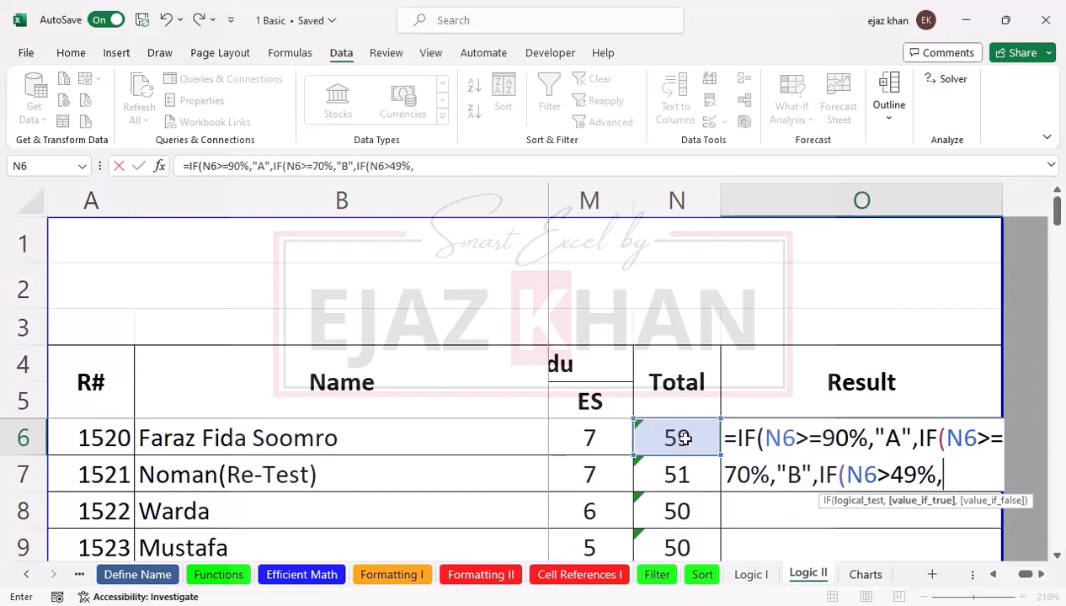
pyautogui.write('"C"')
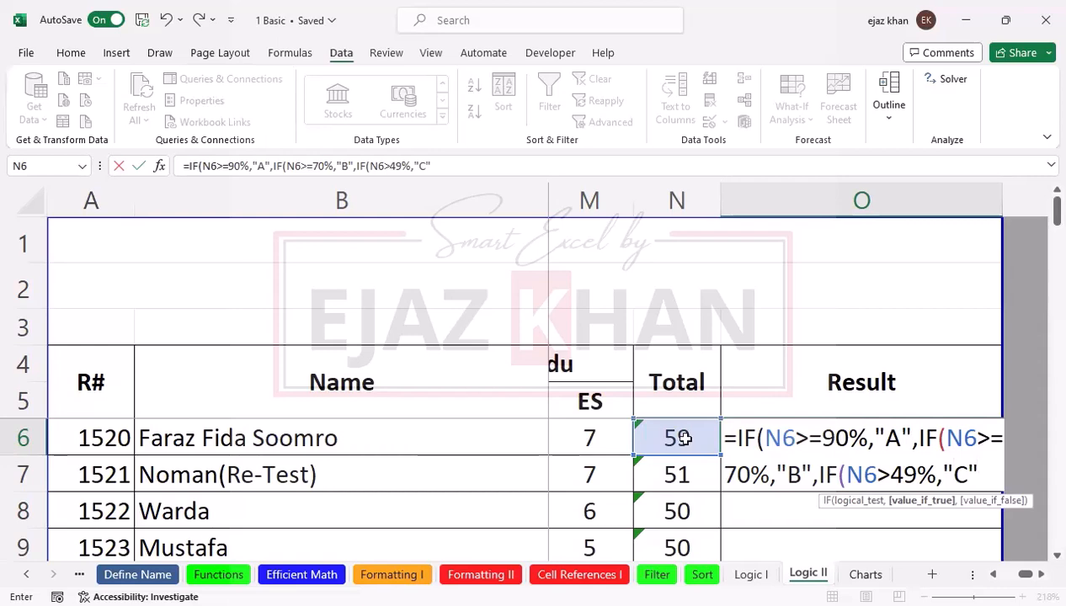
# Complete the nested formula in O6 with "Fail" as the final false value and close all three IFs.
pyautogui.write(',')
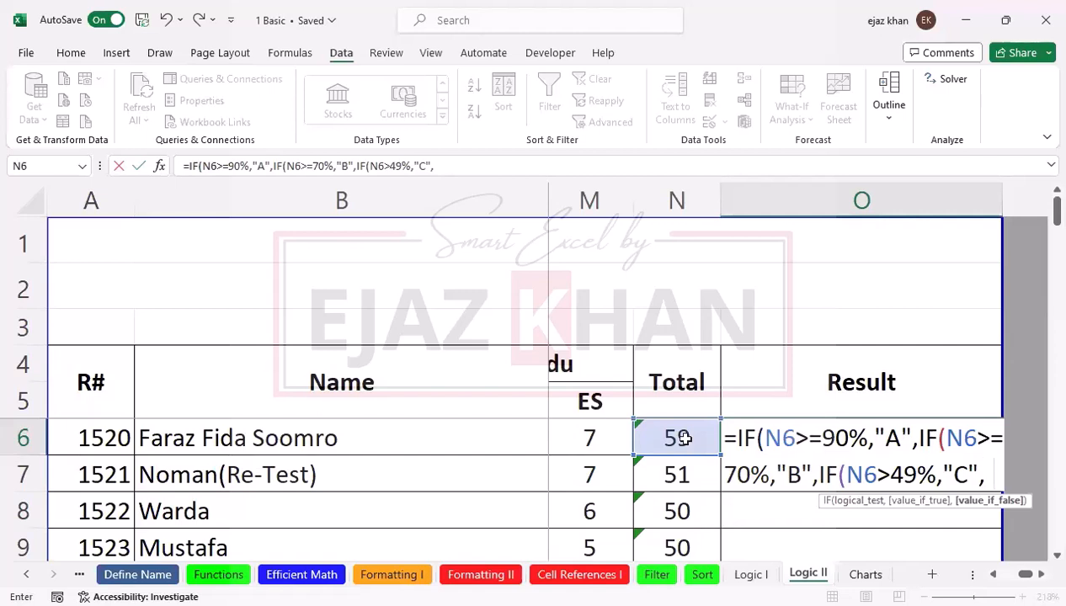
pyautogui.write('fao')
pyautogui.press('BackSpace')
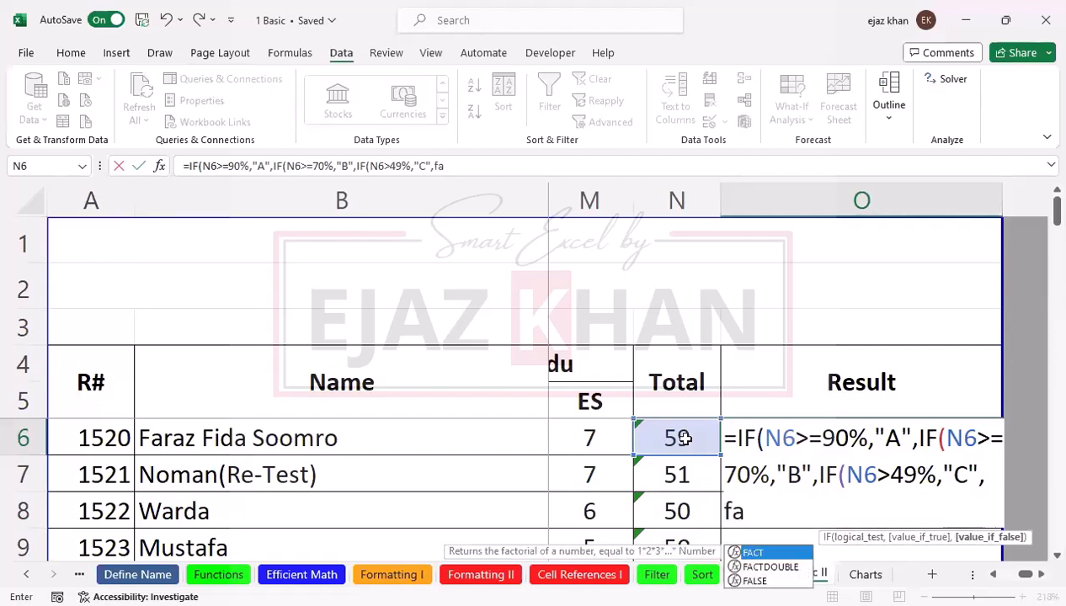
pyautogui.write('i')
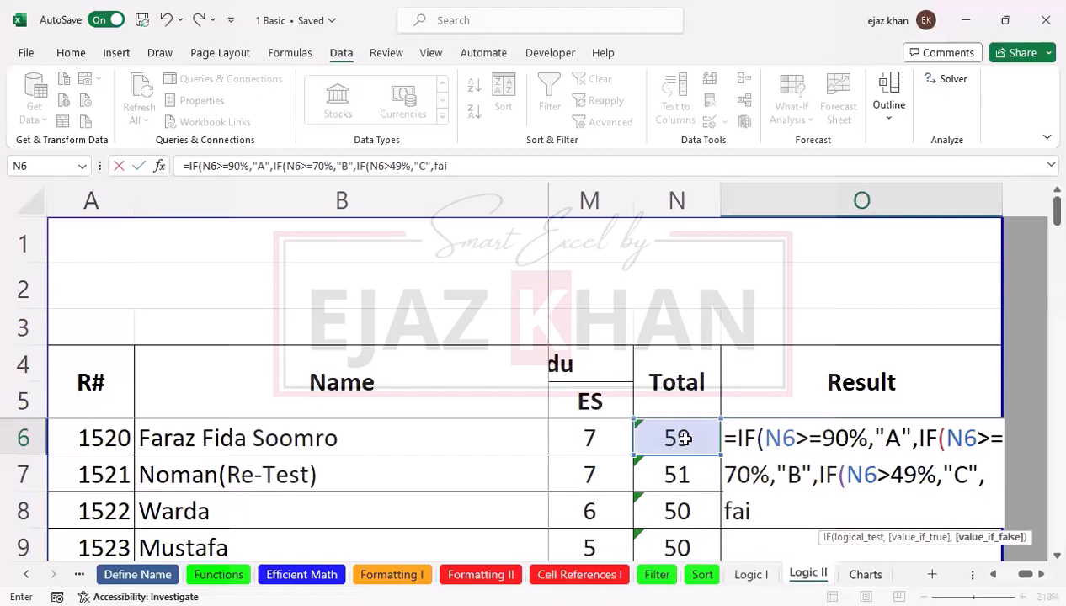
pyautogui.press('BackSpace')
pyautogui.press('BackSpace')
pyautogui.press('BackSpace')
pyautogui.write('"Fail"')
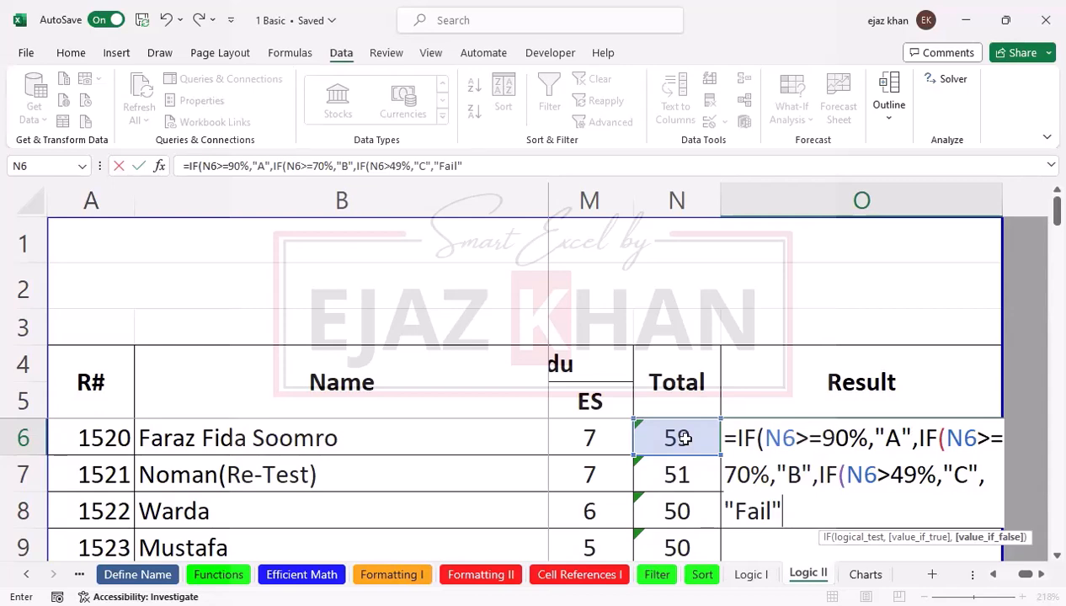
pyautogui.write(')))')
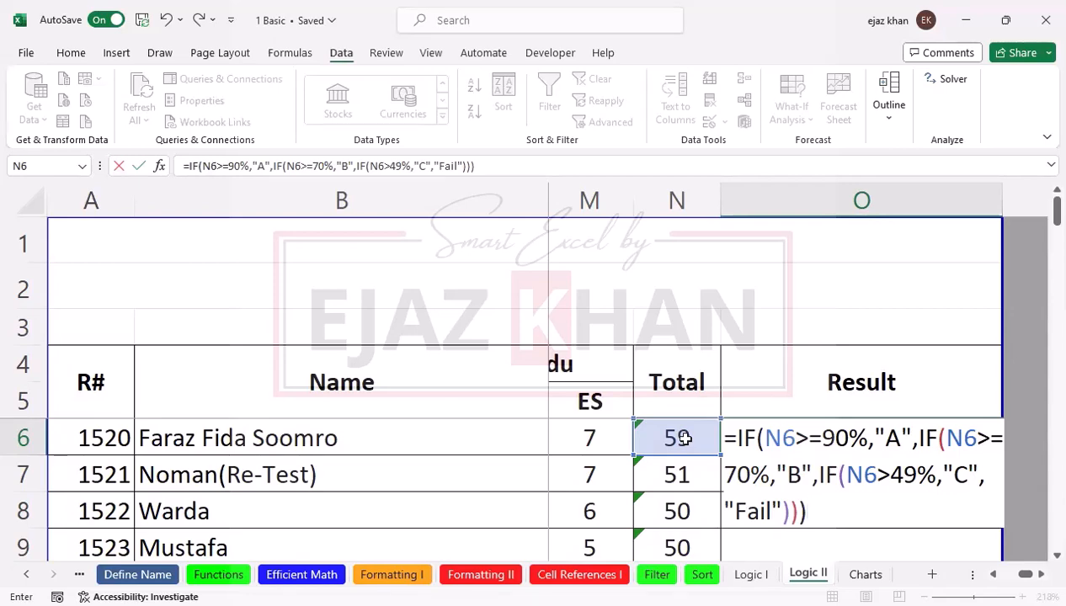
pyautogui.press('Return')
pyautogui.press('Up')
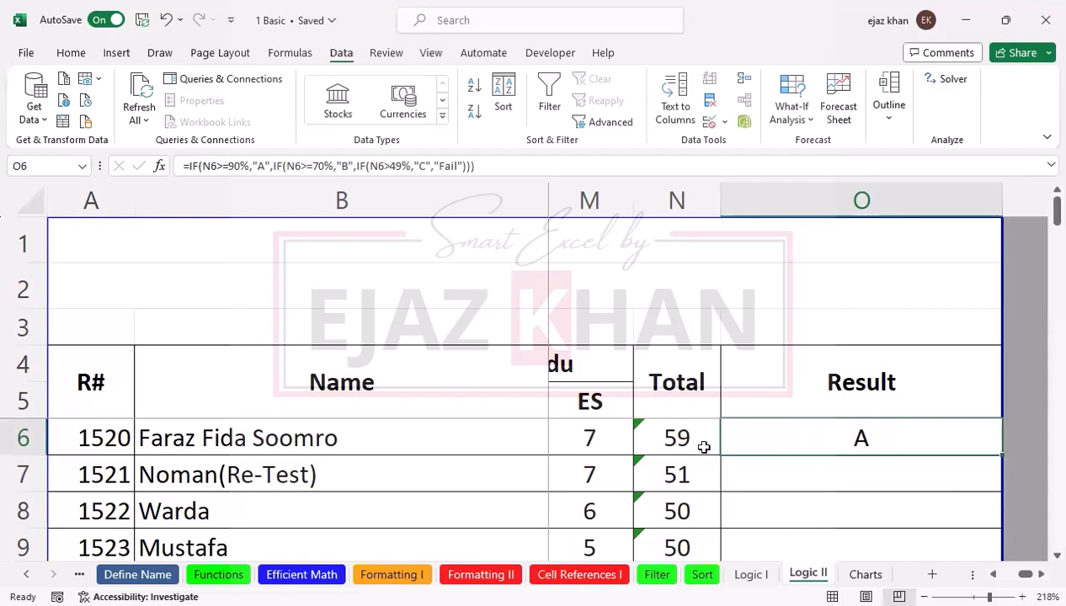
# Remove the percent signs from the O6 formula so the tests use N6>=90, N6>=70 and N6>49.
pyautogui.doubleClick(844, 430)
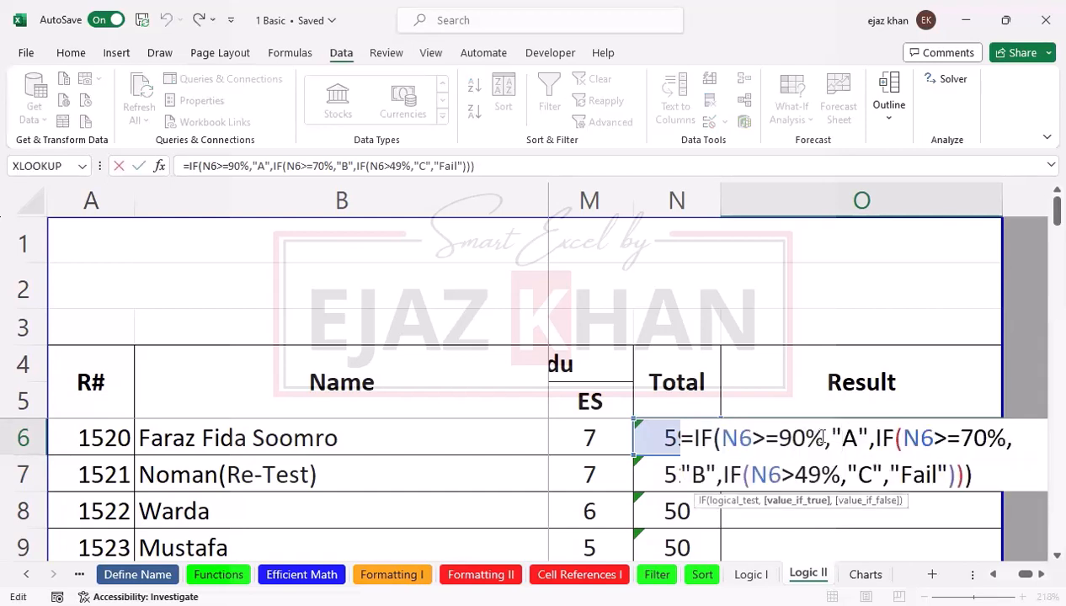
pyautogui.click(821, 437)
pyautogui.press('BackSpace')
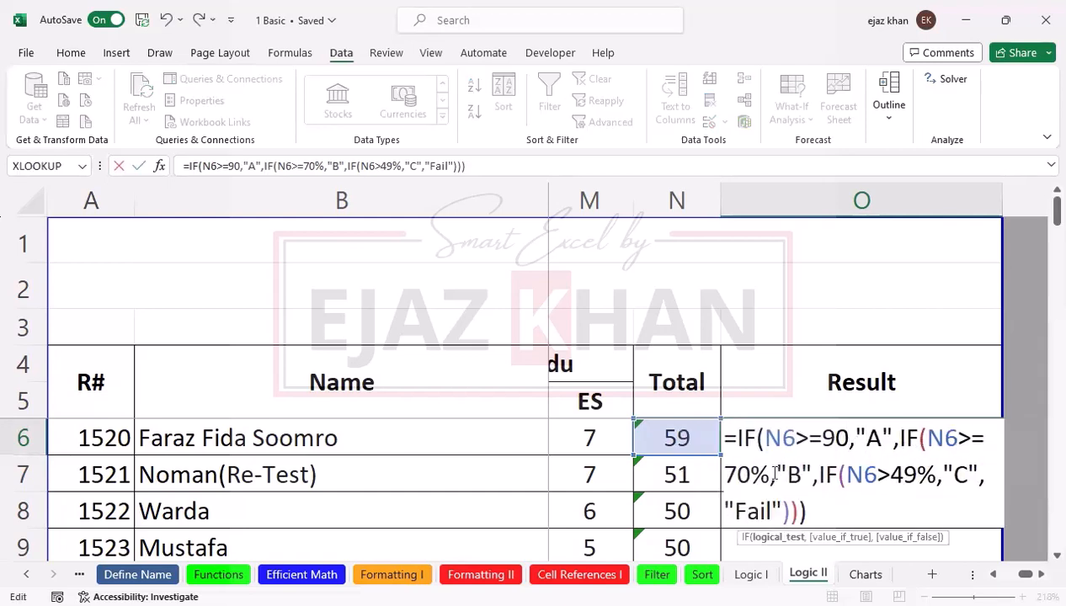
pyautogui.rightClick(774, 474)
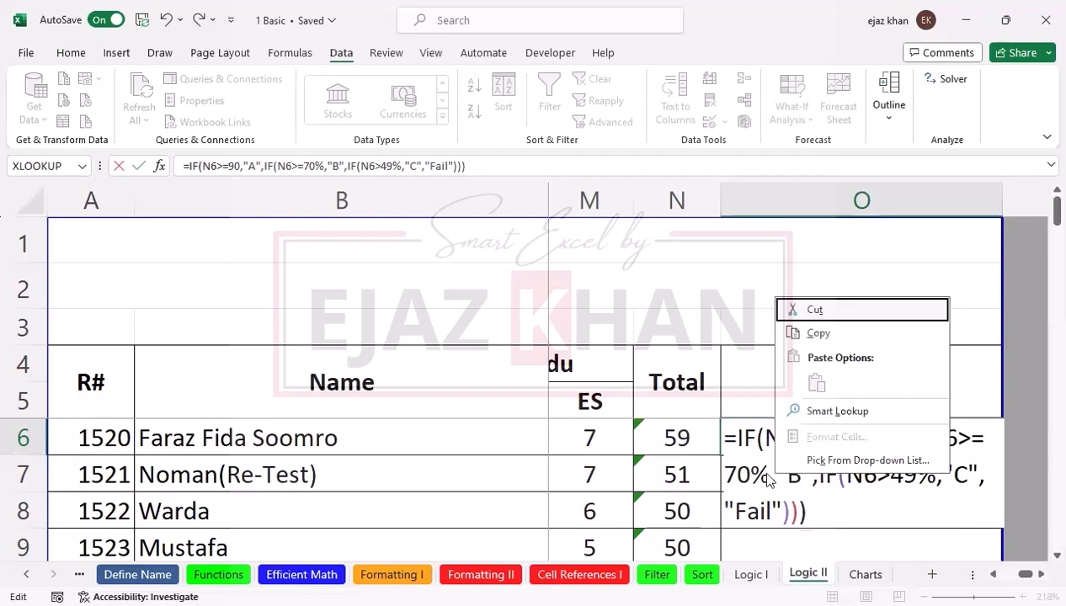
pyautogui.click(768, 475)
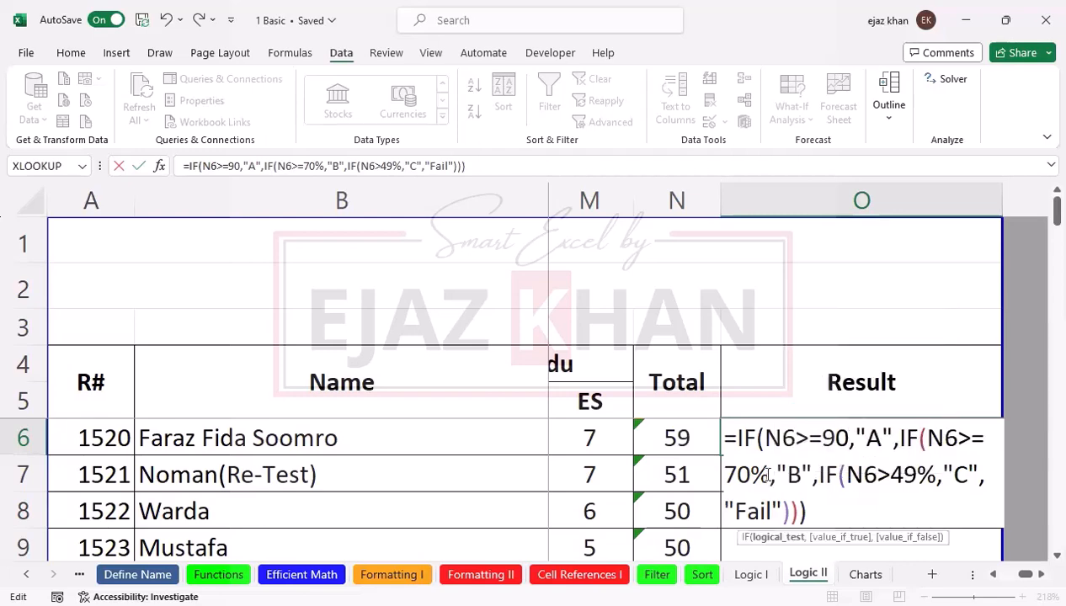
pyautogui.press('BackSpace')
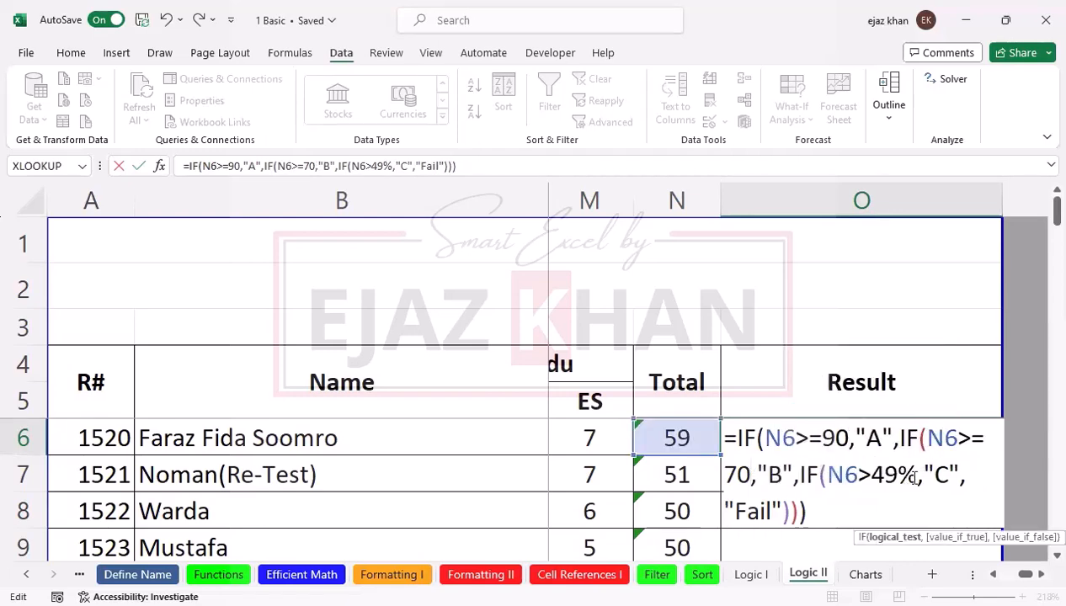
pyautogui.click(921, 477)
pyautogui.press('BackSpace')
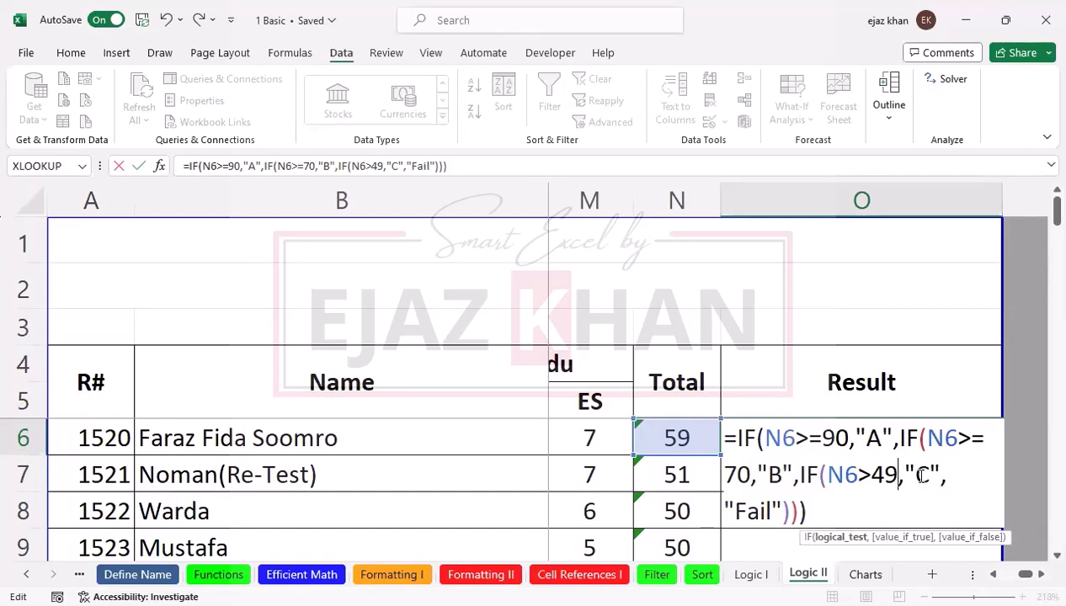
pyautogui.hotkey('ctrl', 'Return')
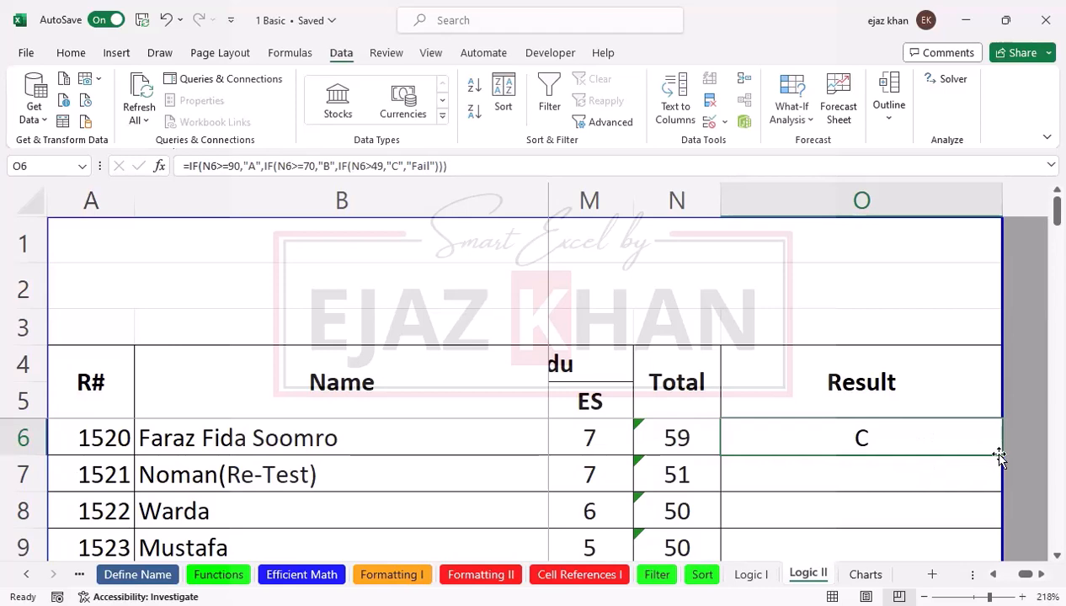
# Fill the grading formula from O6 down to O15 and review the grades in the Result column.
pyautogui.moveTo(1002, 454); pyautogui.dragTo(971, 516)
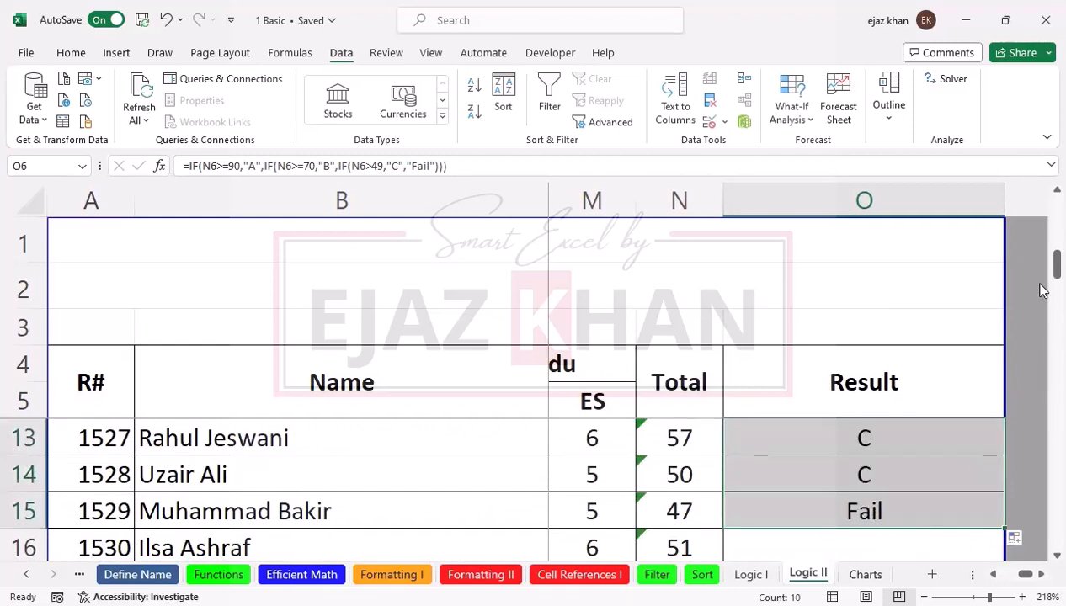
pyautogui.moveTo(1041, 271); pyautogui.dragTo(1042, 243)
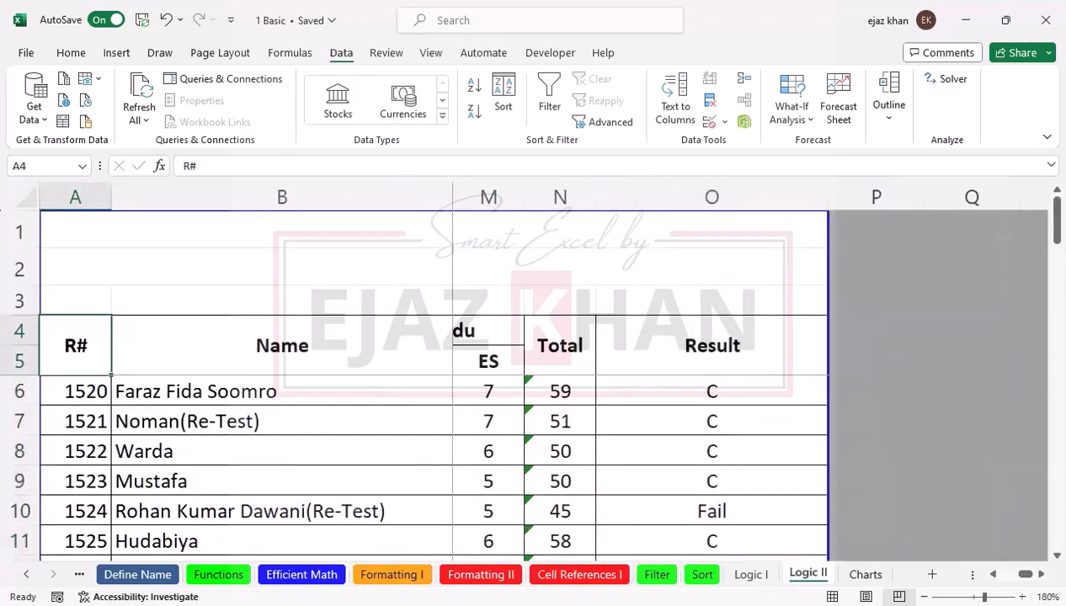
pyautogui.click(734, 391)
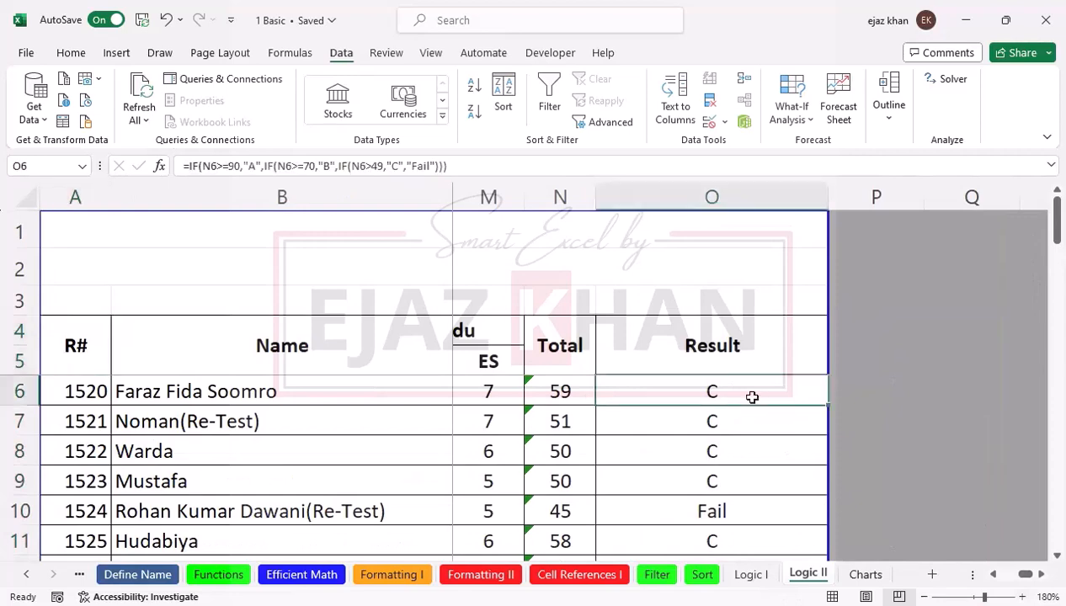
pyautogui.scroll(-1, 951, 358)
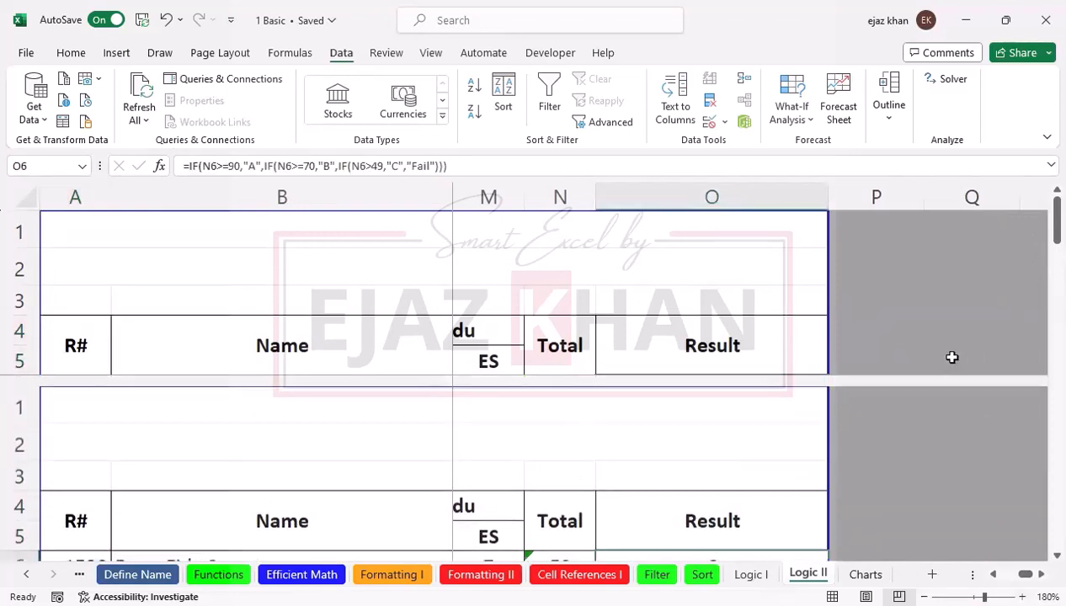
pyautogui.scroll(-3, 952, 358)
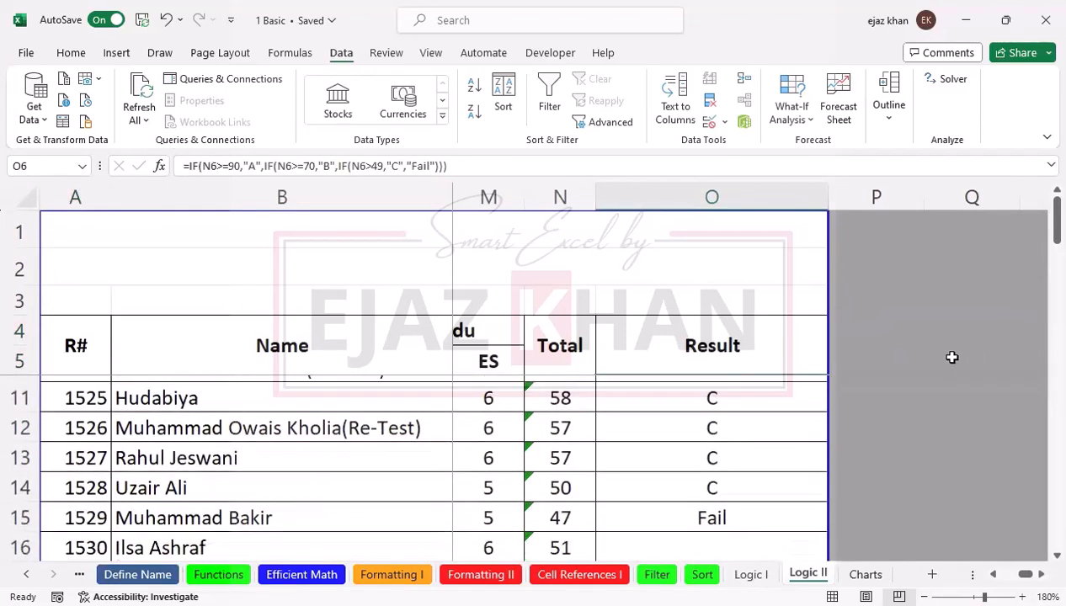
pyautogui.scroll(2, 951, 357)
pyautogui.scroll(1, 951, 358)
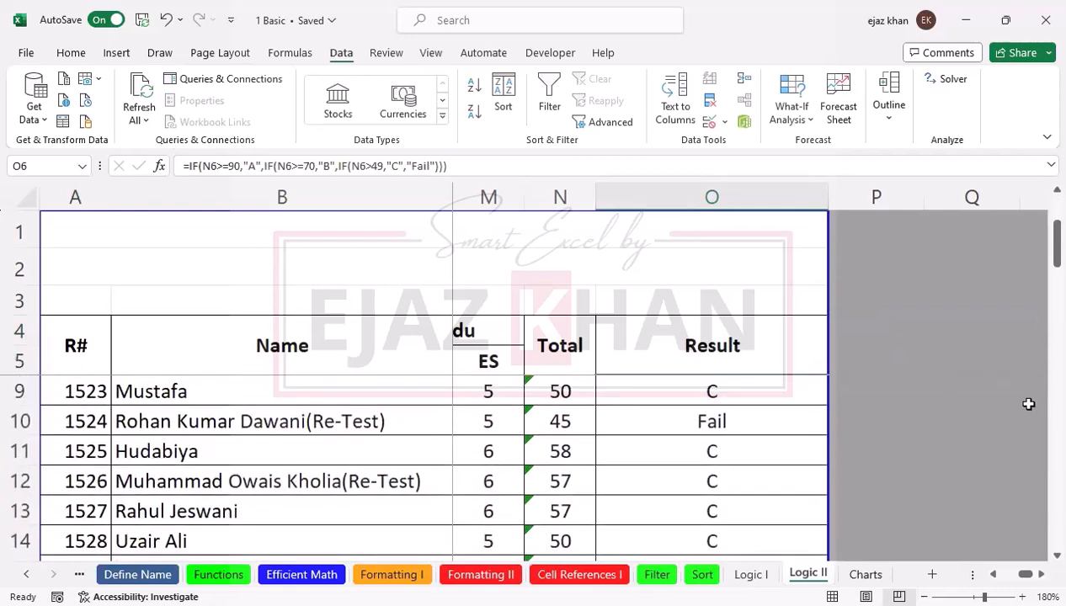
pyautogui.moveTo(1043, 239); pyautogui.dragTo(1042, 216)
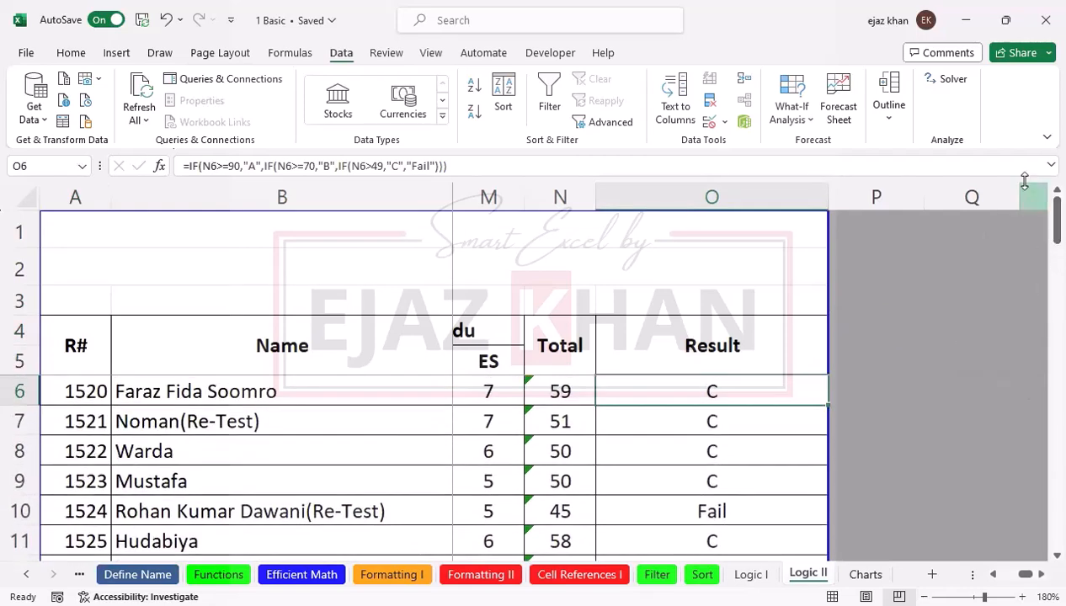